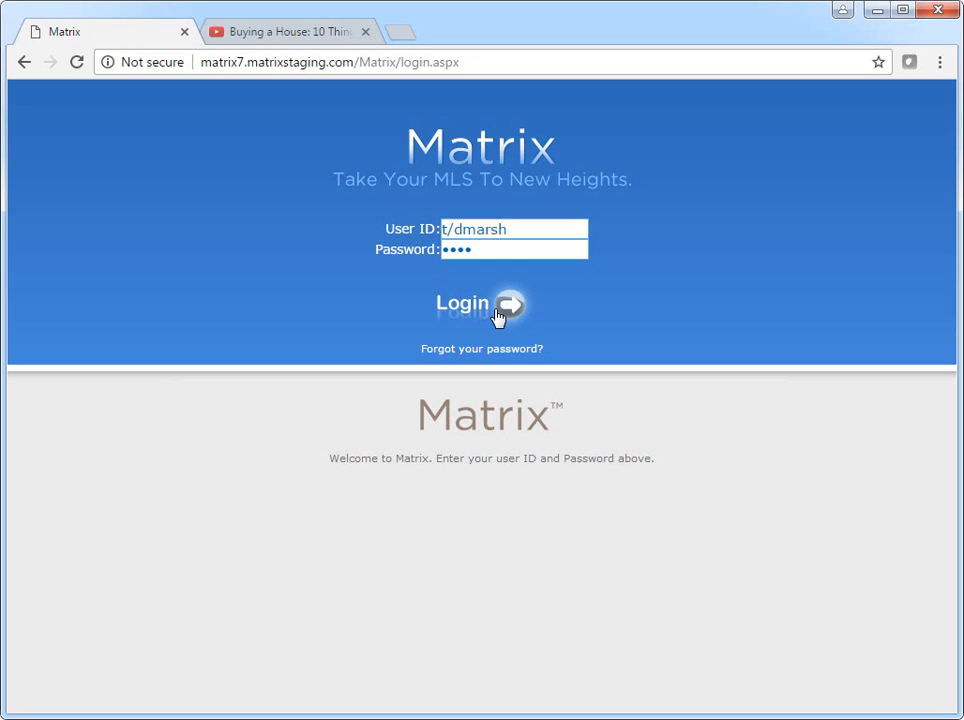
Log in to Matrix with the agent's User ID and password.
left_click(498, 314)
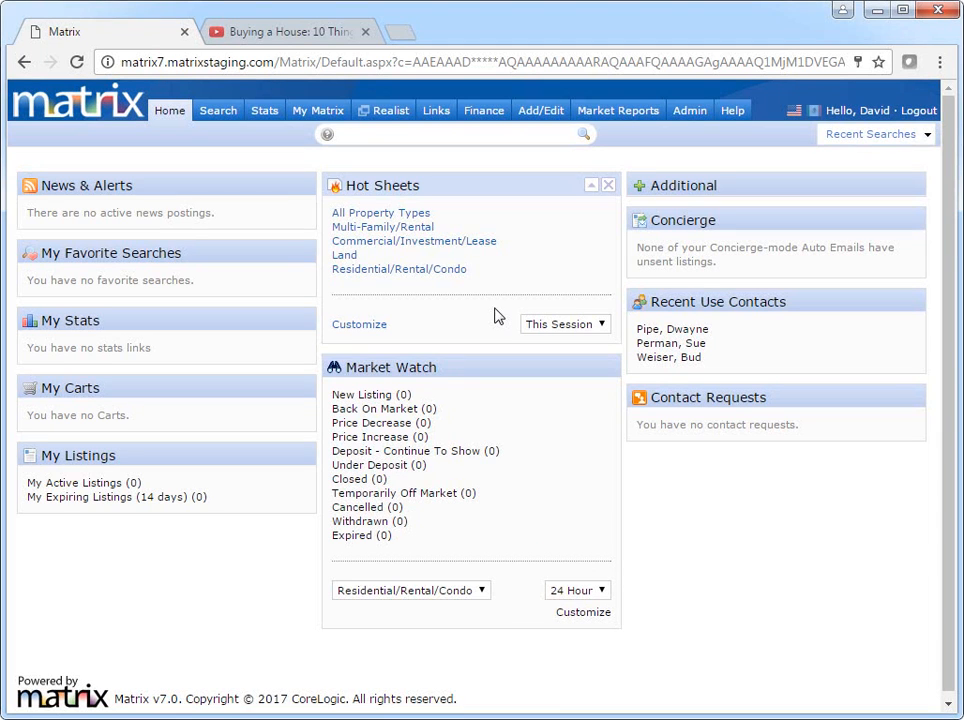
Bring up the My Matrix menu from the home dashboard.
mouse_move(338, 119)
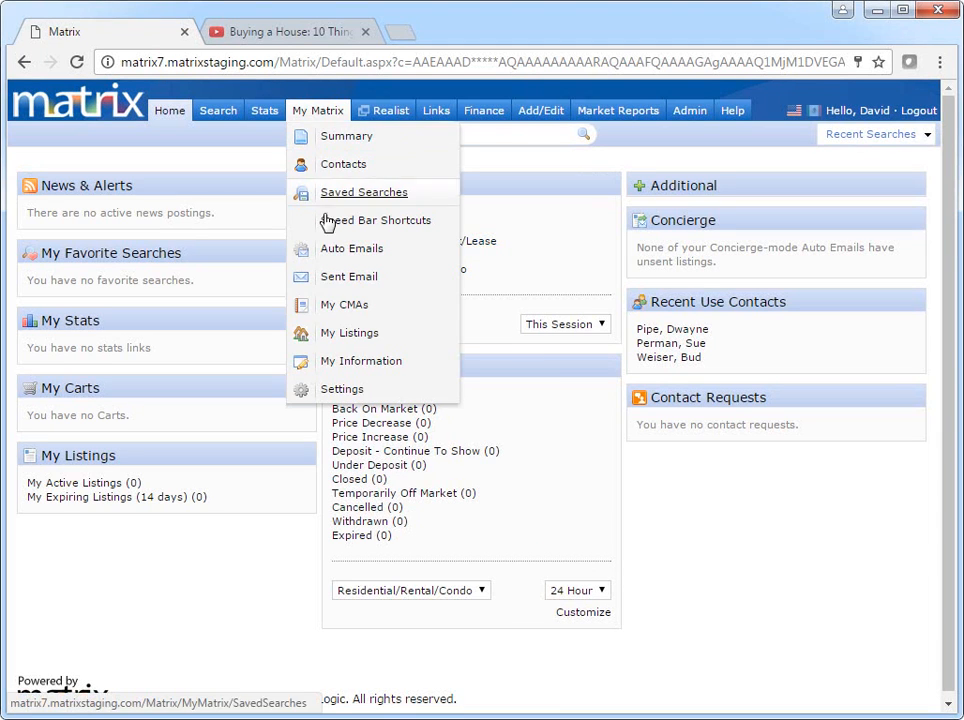
Go to My Matrix > My Information and show the Header & Footer templates.
left_click(322, 364)
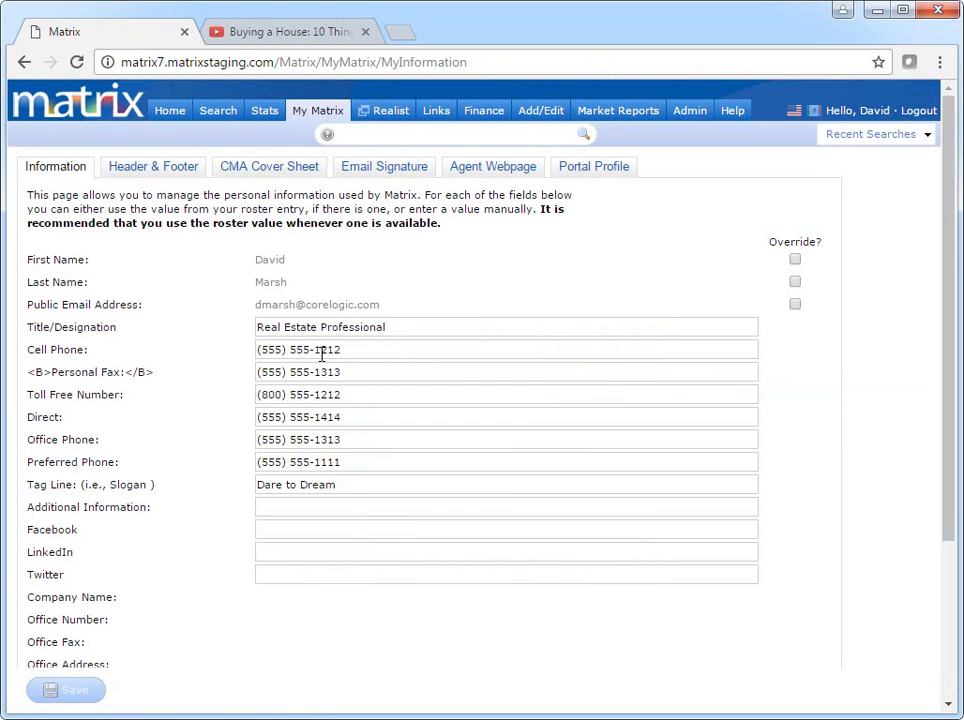
left_click(188, 173)
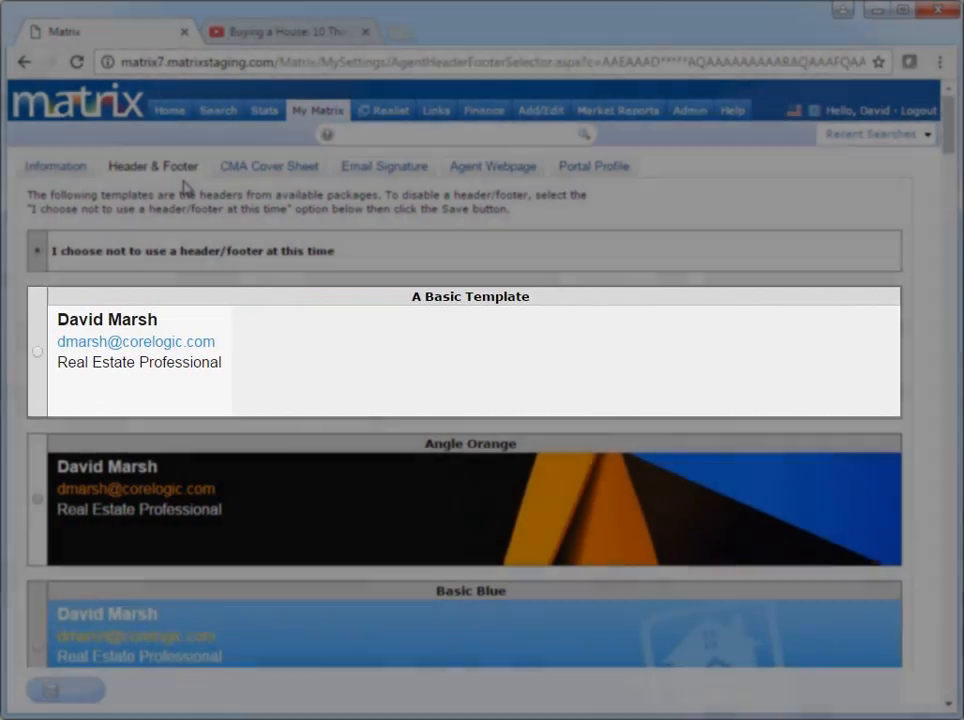
Choose the House at Night banner template and preview it.
scroll(183, 187, "down", 4)
scroll(183, 187, "down", 20)
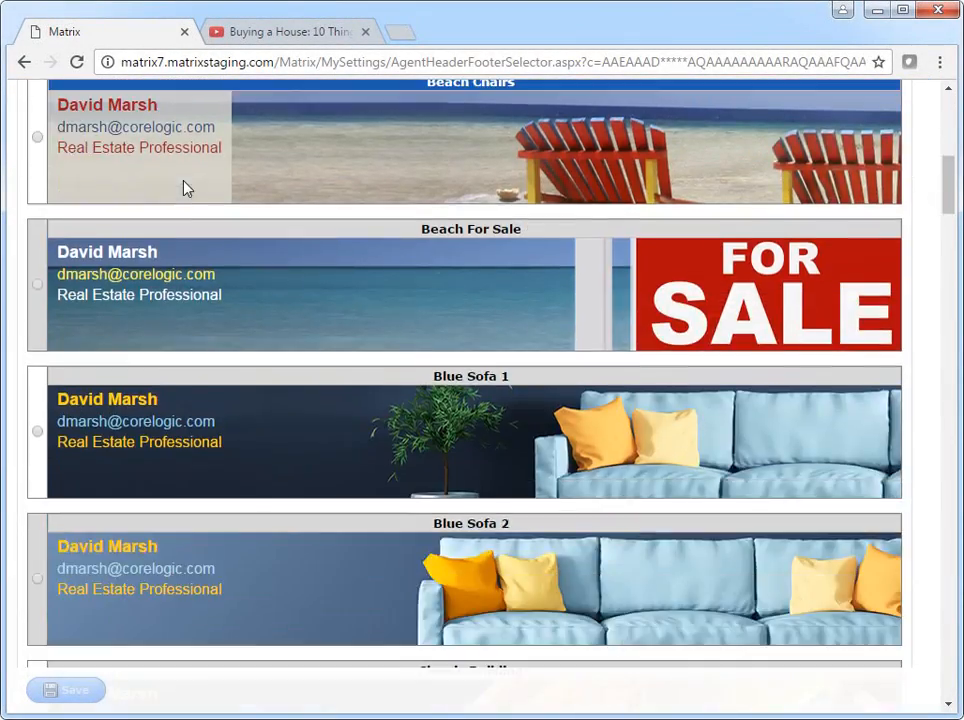
scroll(185, 190, "down", 3)
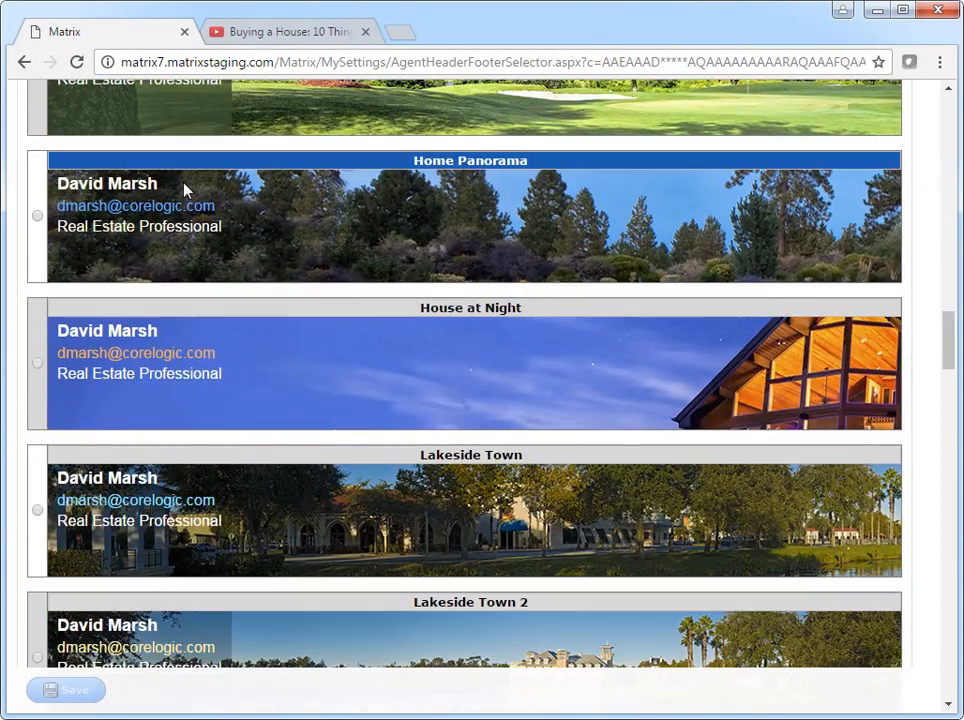
left_click(37, 363)
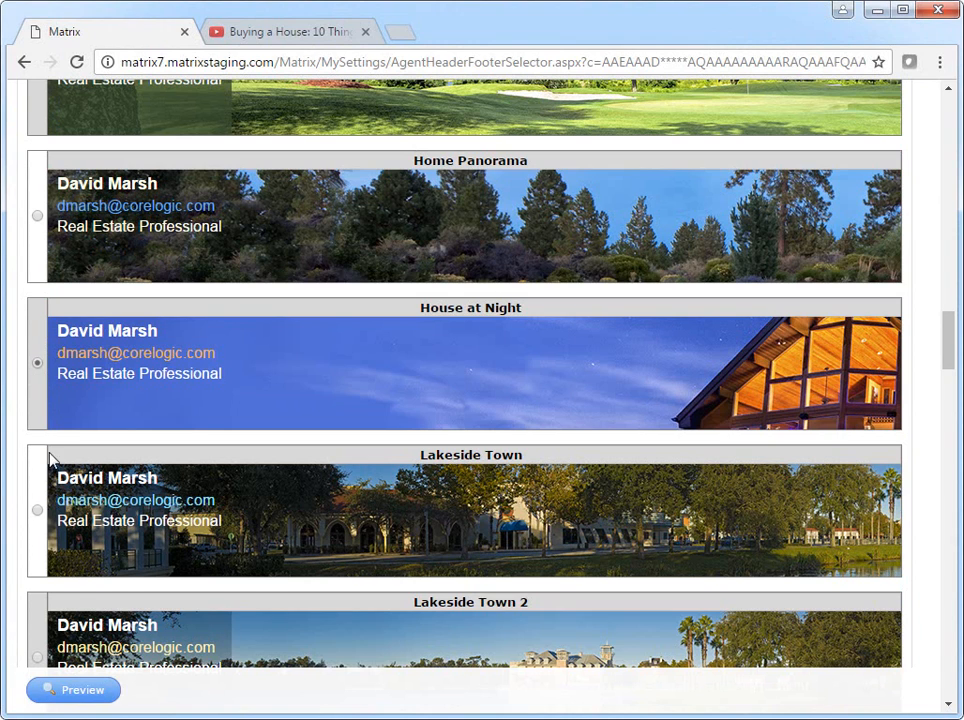
left_click(88, 691)
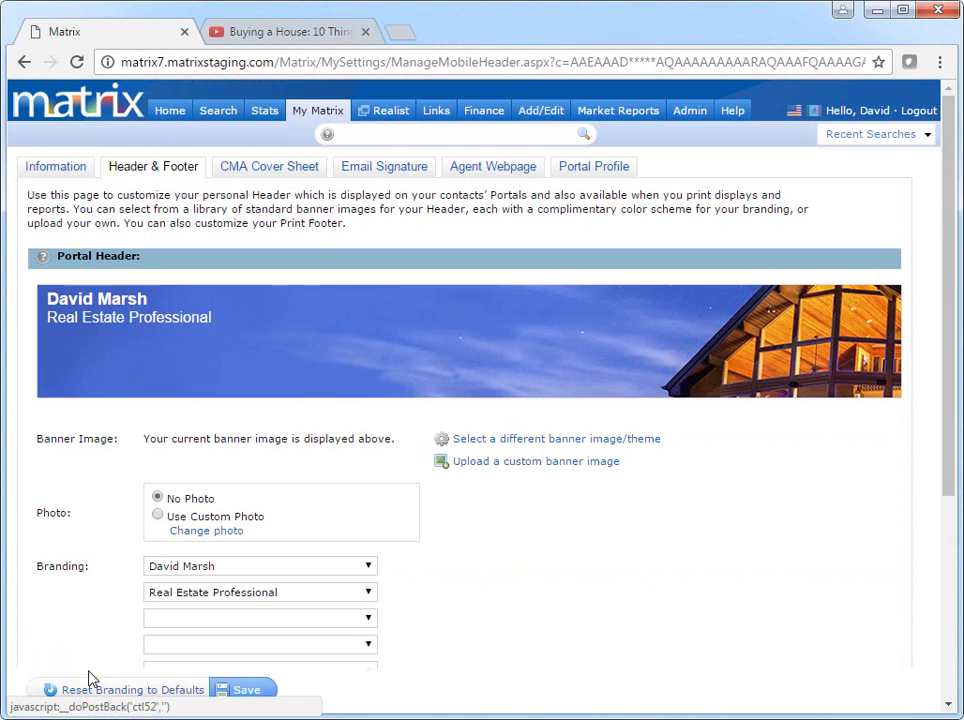
Show the custom photo plus cell, phone and email lines in the banner, using custom colours.
left_click(158, 516)
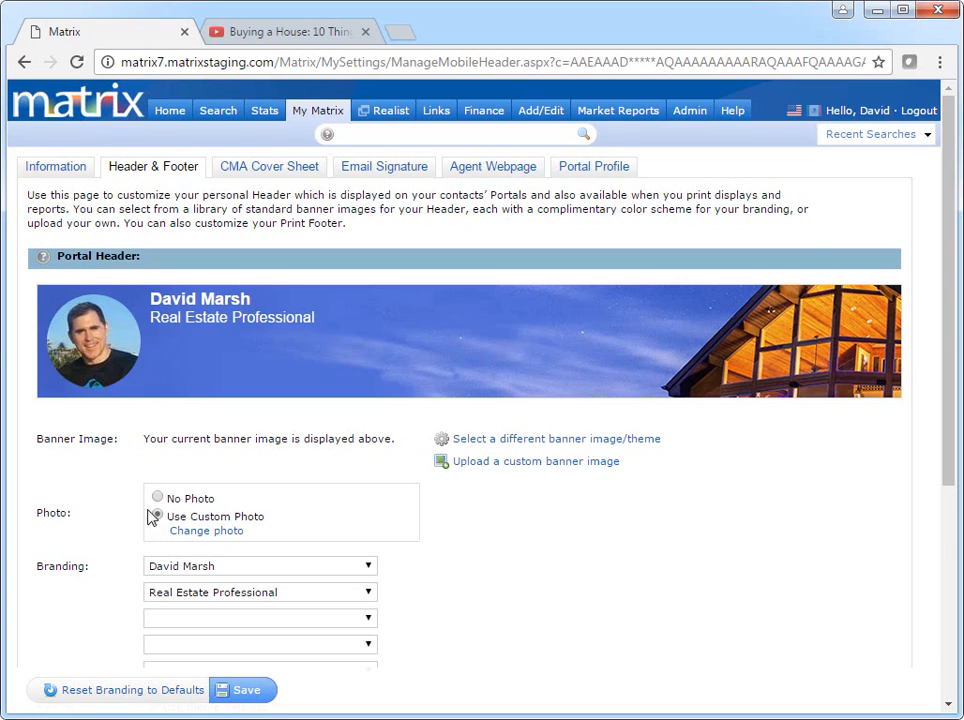
scroll(118, 516, "down", 1)
left_click(260, 524)
left_click(303, 613)
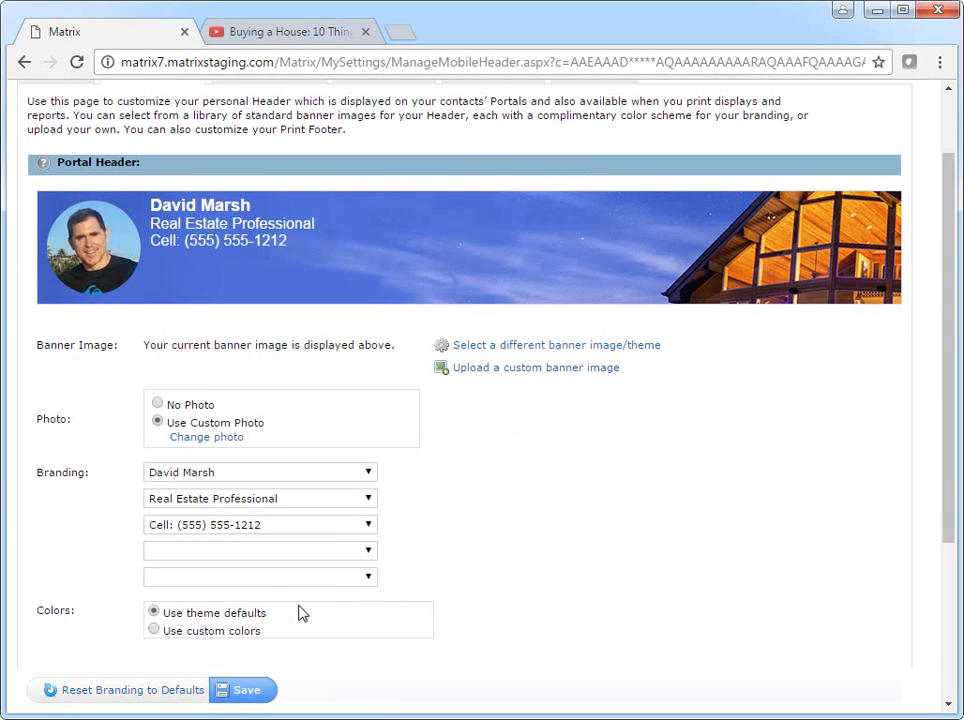
left_click(338, 551)
left_click(316, 676)
left_click(340, 580)
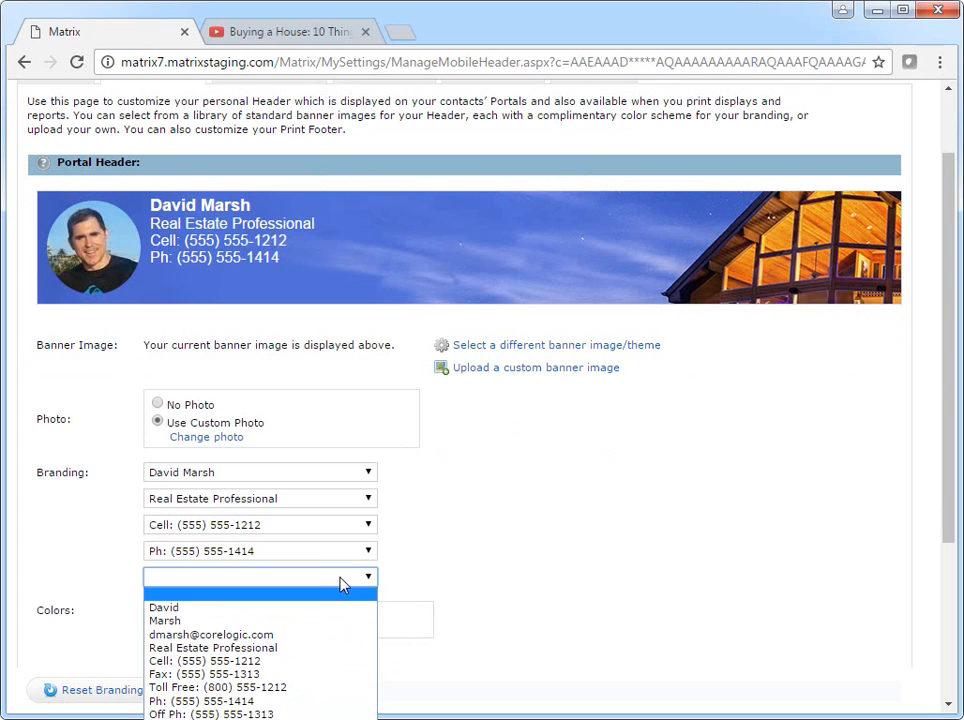
left_click(334, 636)
scroll(521, 605, "down", 1)
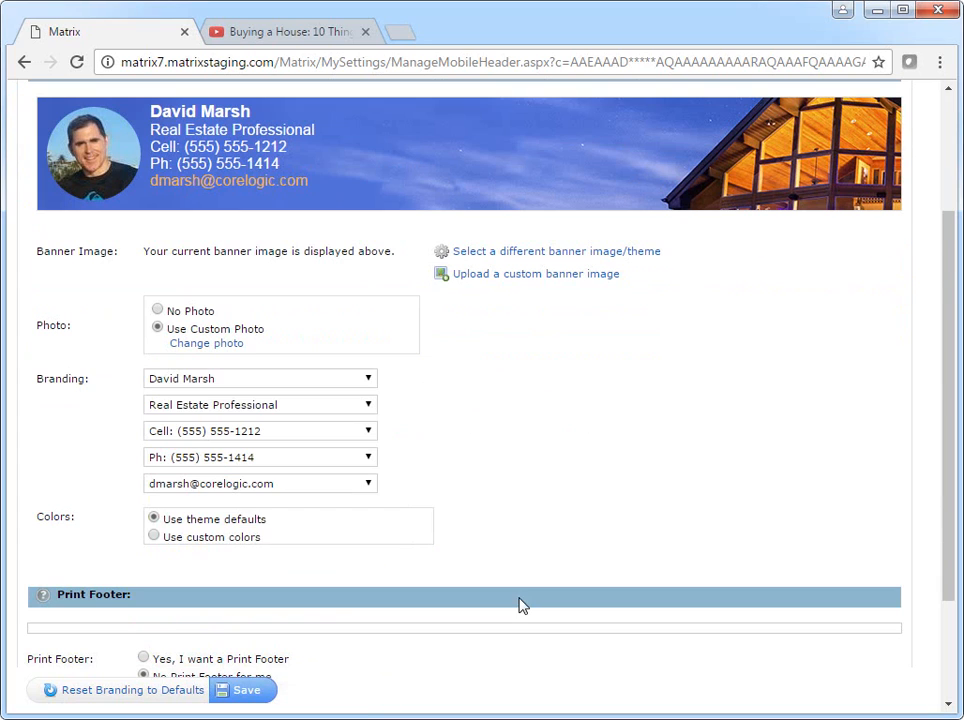
left_click(141, 538)
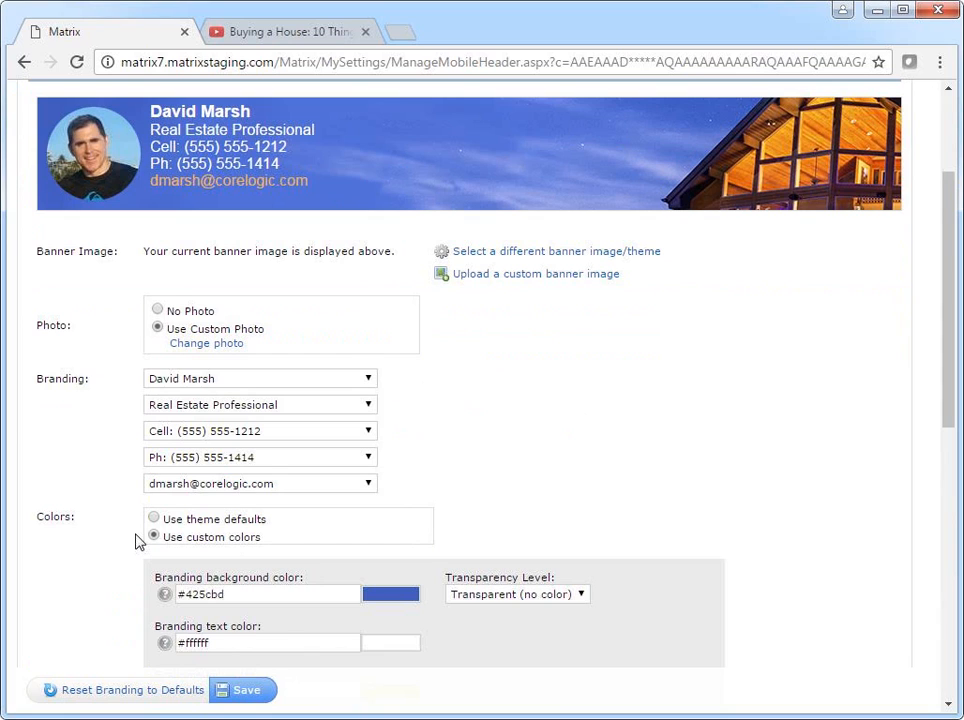
Make the branding box Mostly Transparent with a #1d2131 background colour.
scroll(135, 540, "down", 2)
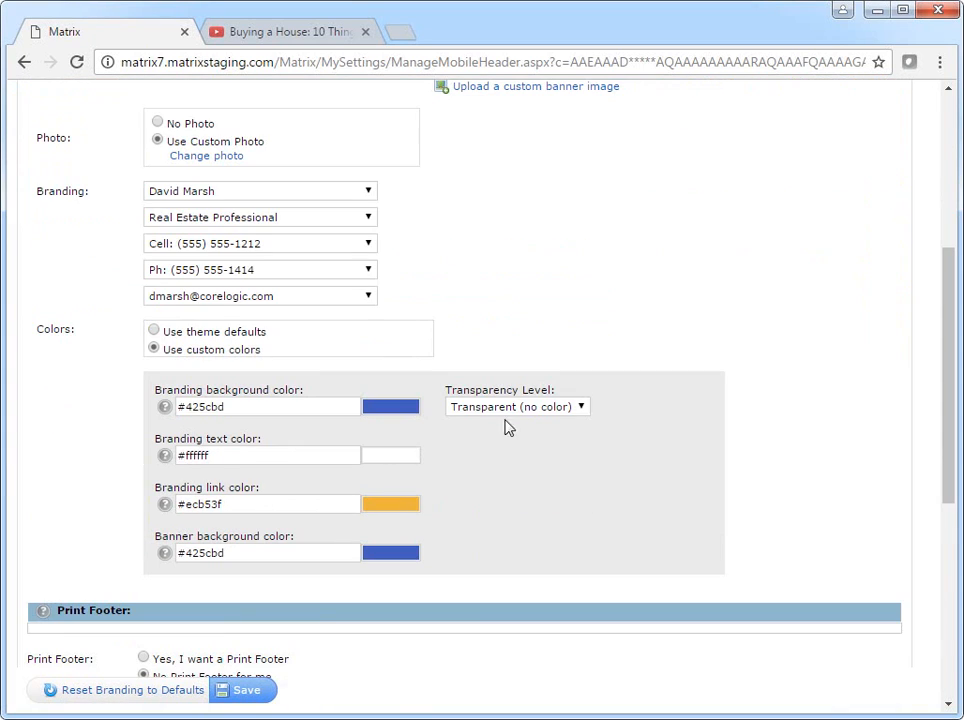
left_click(578, 412)
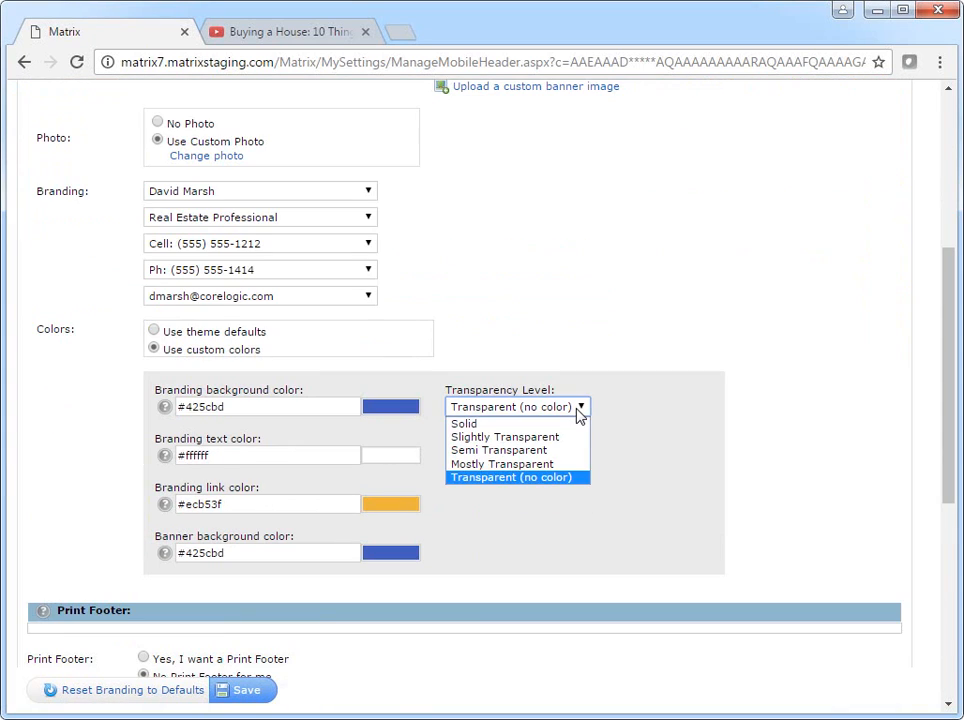
left_click(572, 464)
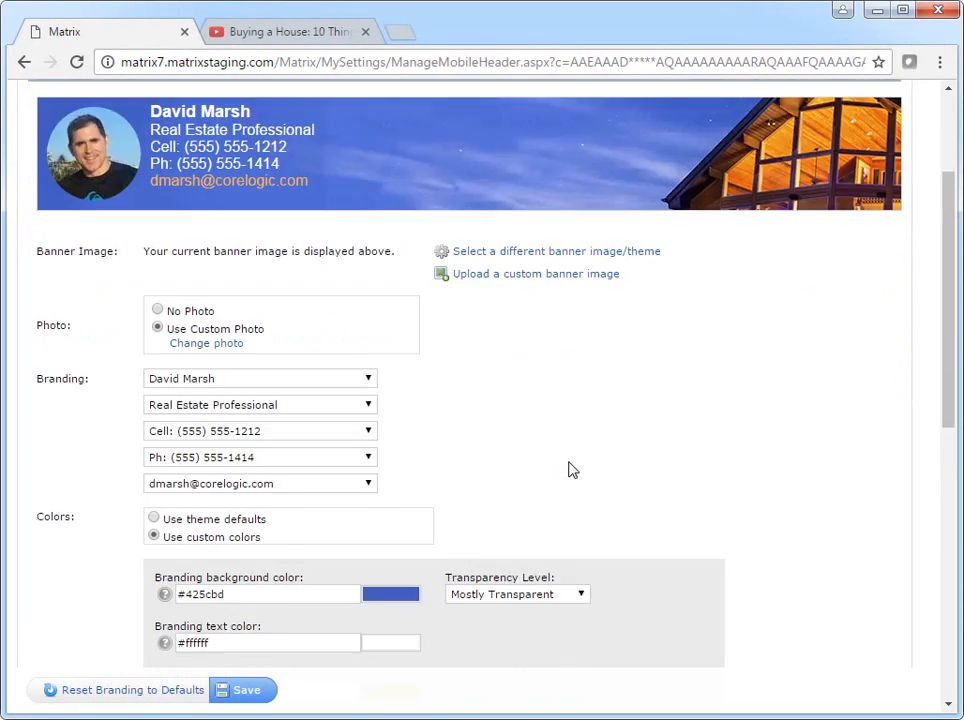
scroll(568, 470, "down", 2)
left_click(393, 406)
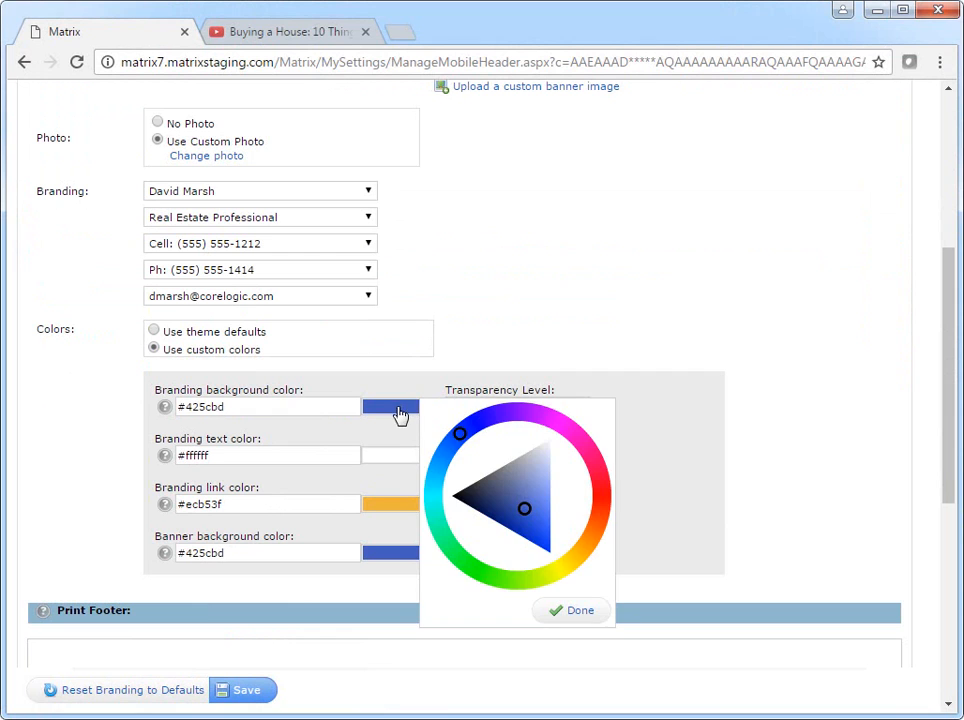
left_click(470, 497)
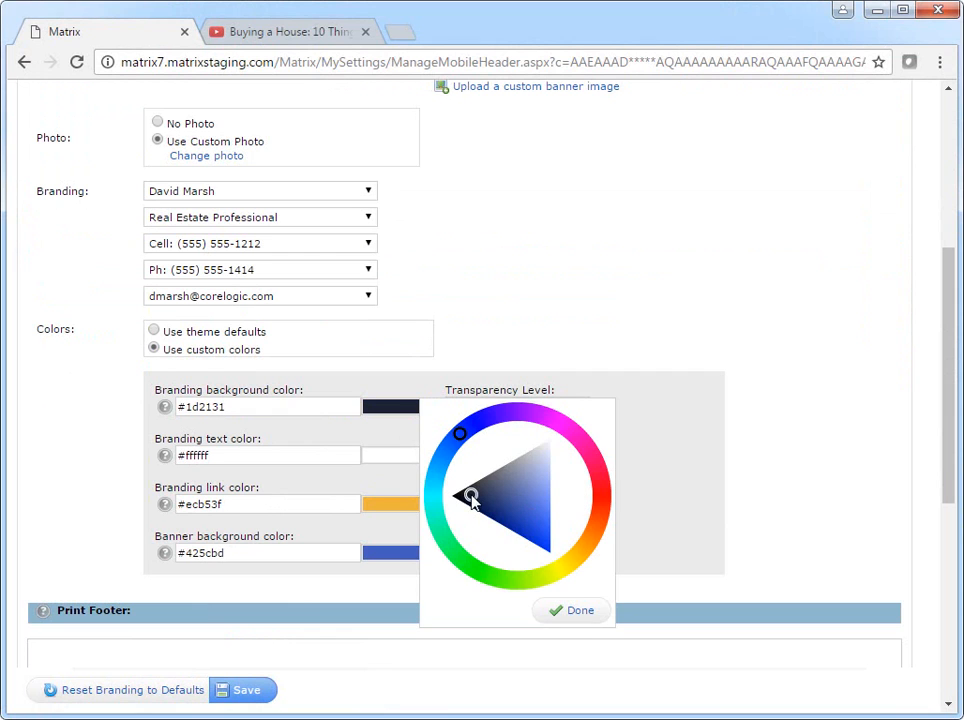
left_click(585, 612)
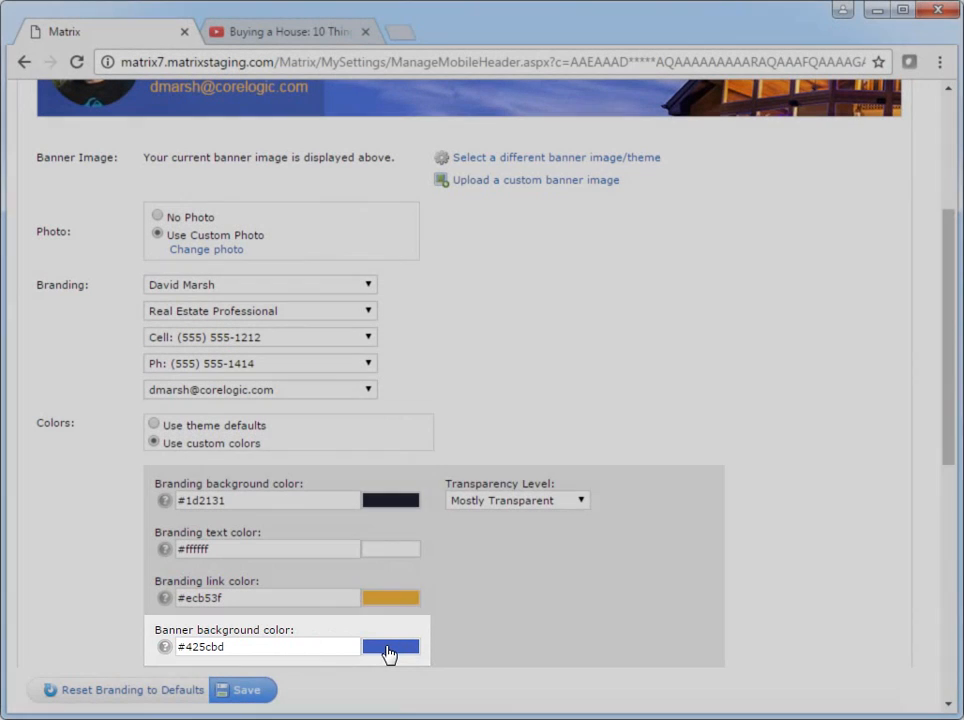
Set the banner background colour to near-black #080a14.
left_click(391, 651)
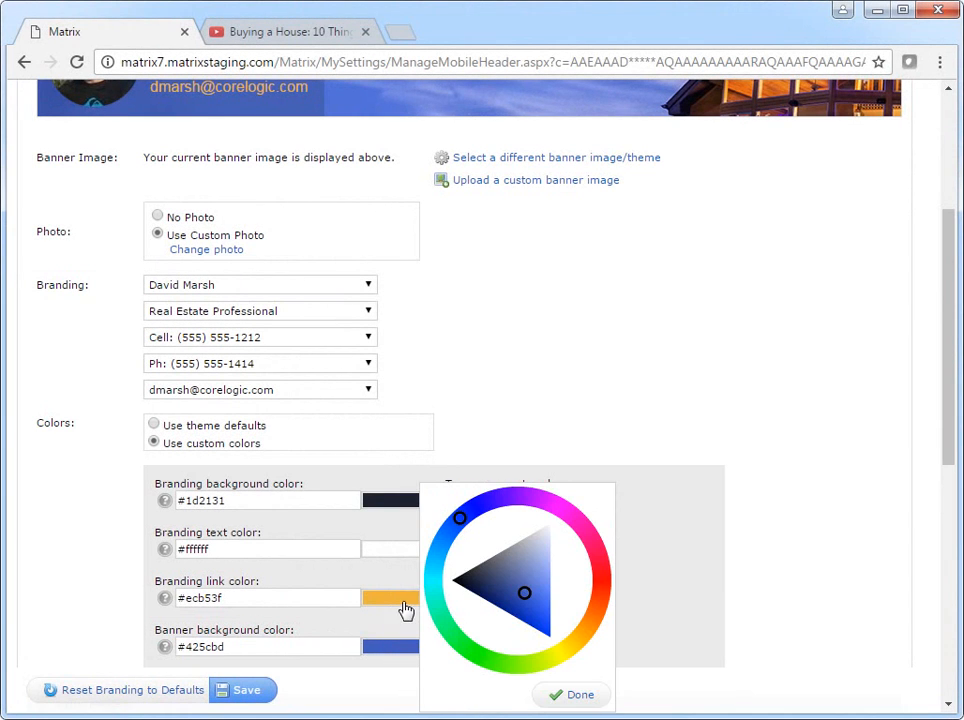
left_click(460, 584)
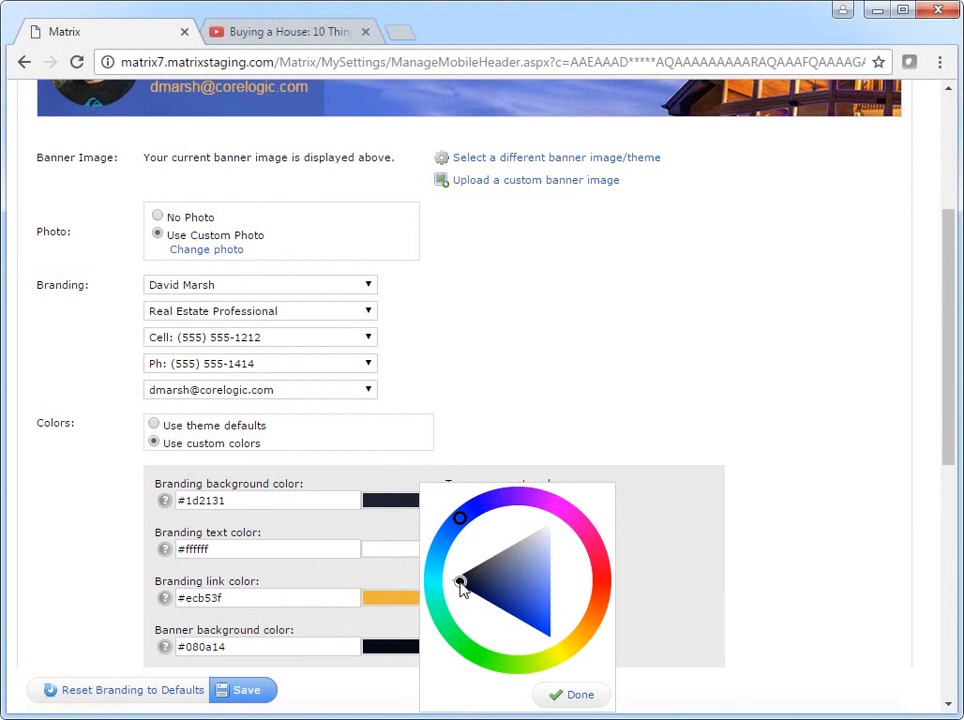
left_click(578, 695)
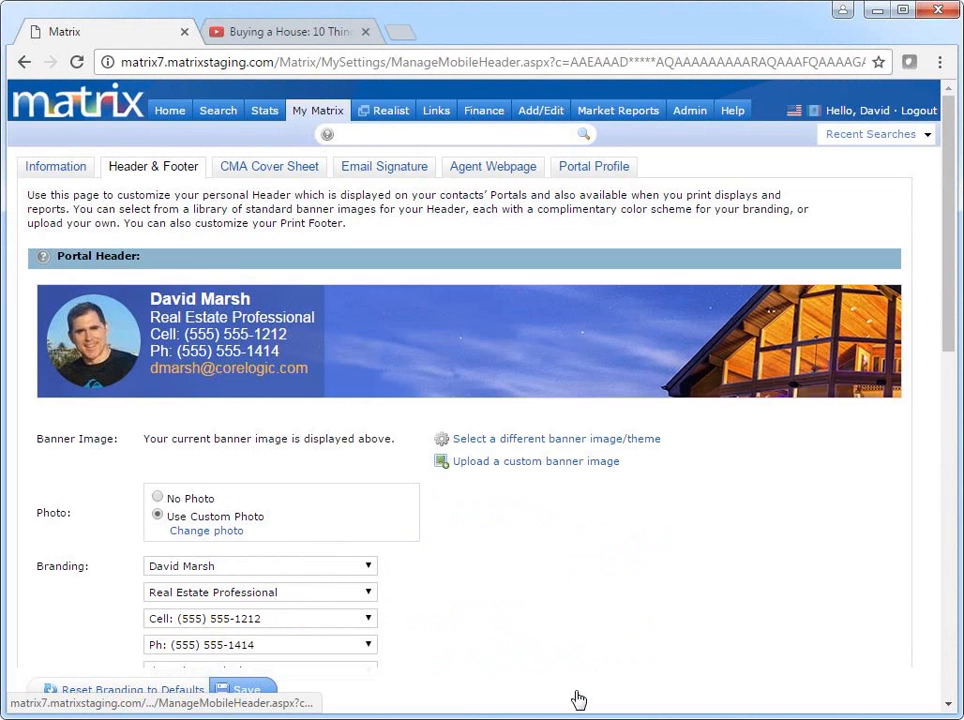
Upload field.jpg as the custom banner image.
scroll(578, 699, "down", 3)
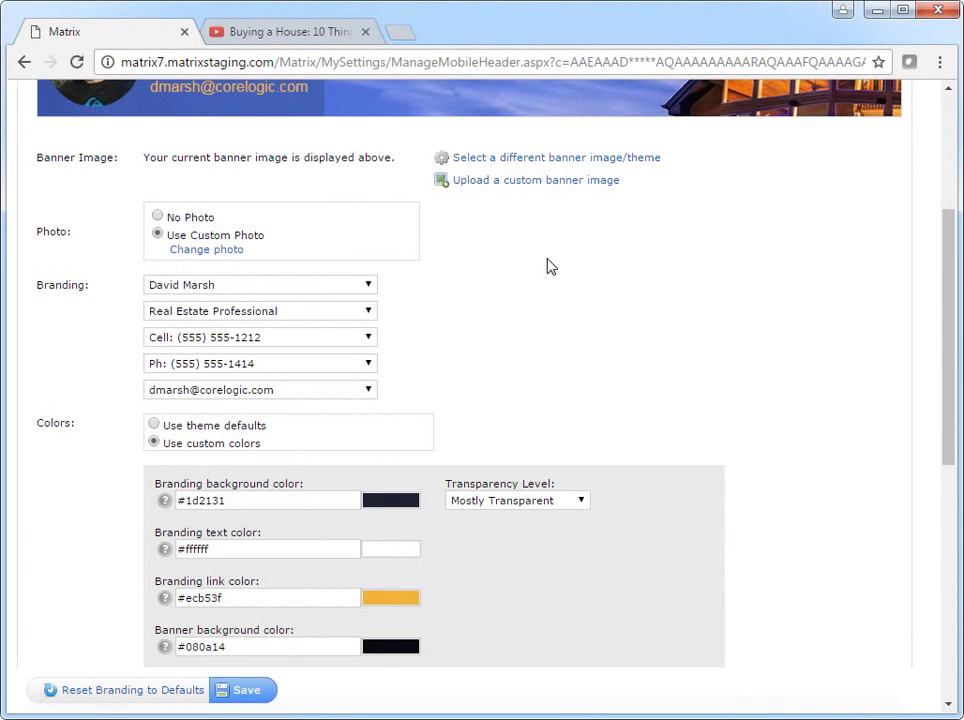
scroll(548, 266, "up", 2)
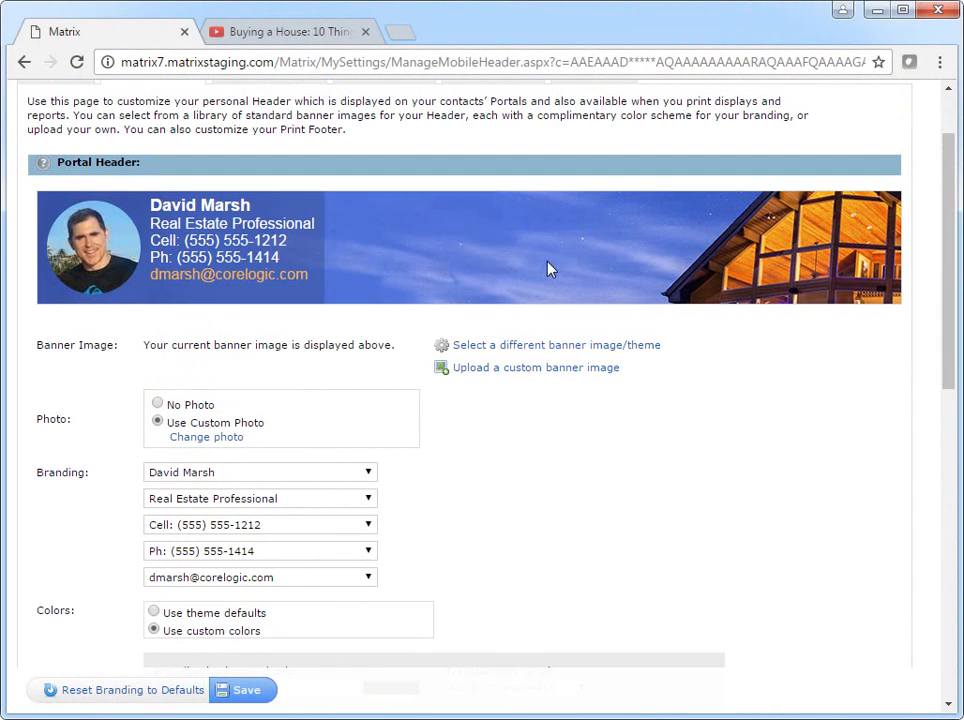
left_click(542, 370)
left_click(675, 378)
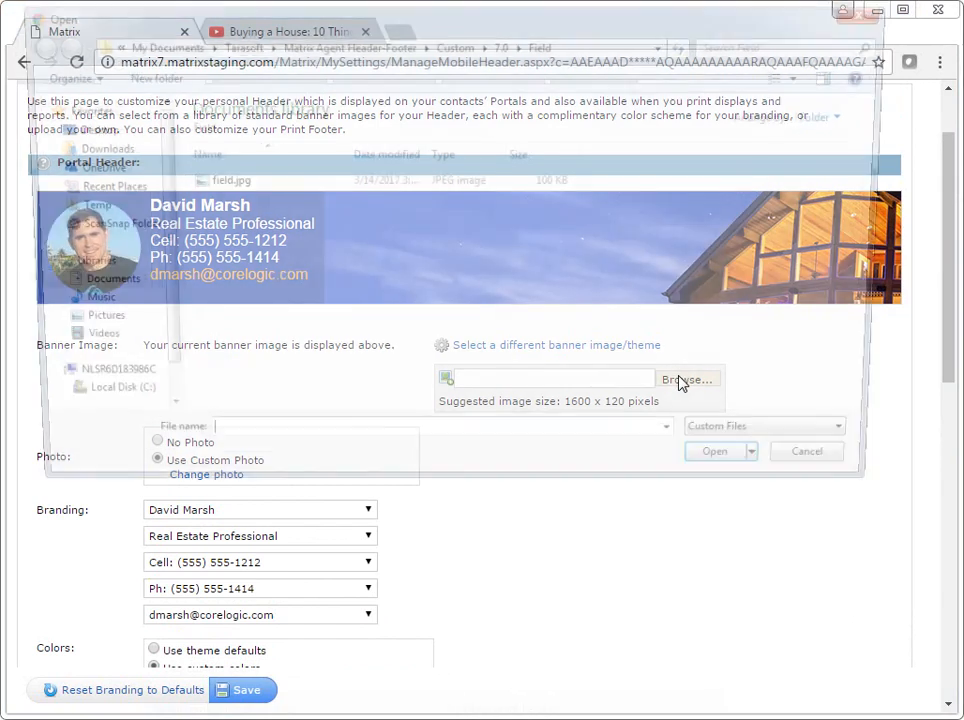
left_click(352, 184)
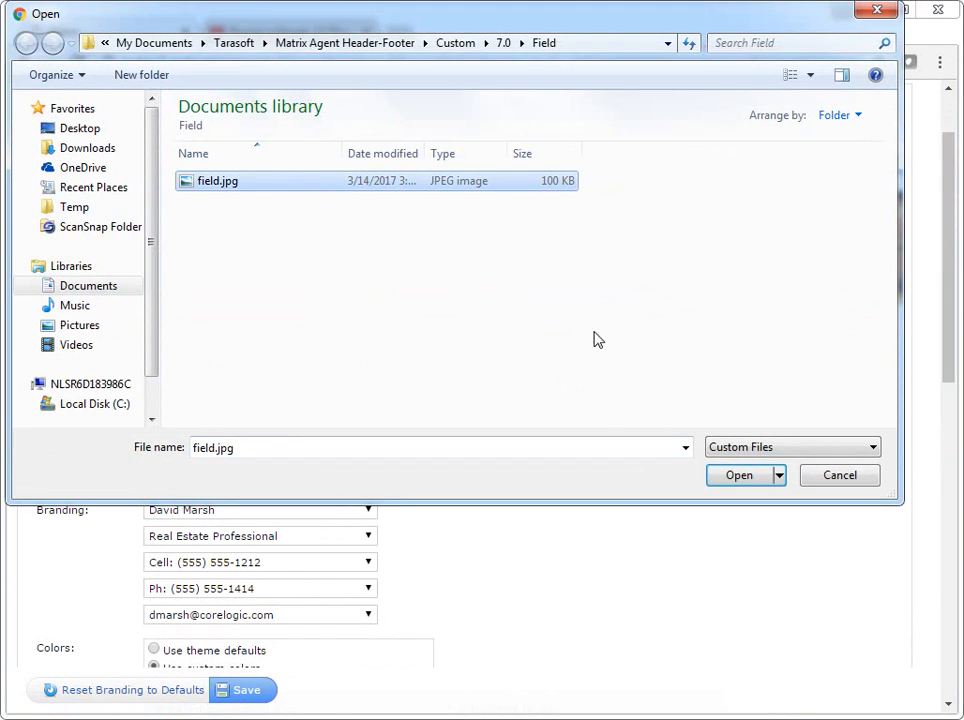
left_click(736, 477)
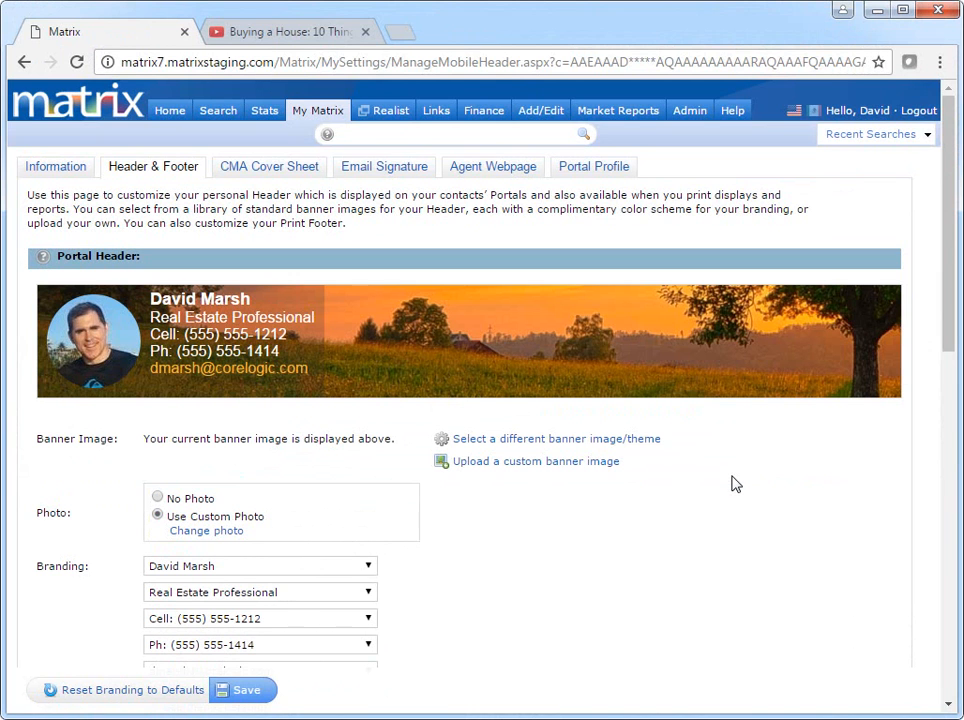
Turn on the print footer with 'Yes, I want a Print Footer'.
scroll(734, 484, "down", 1)
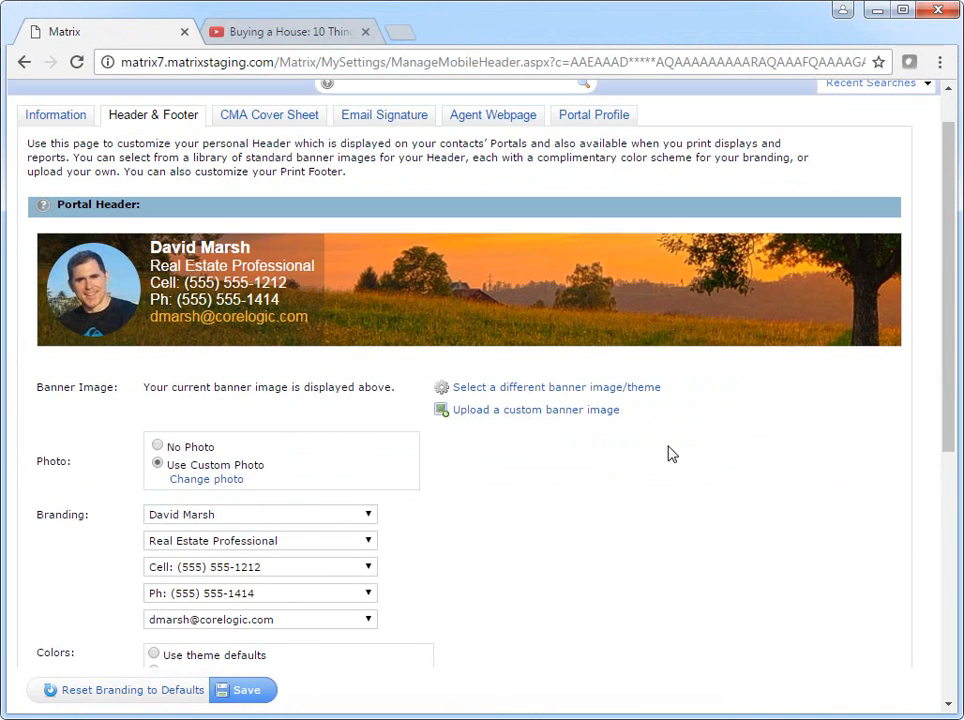
scroll(670, 453, "down", 2)
scroll(671, 454, "down", 3)
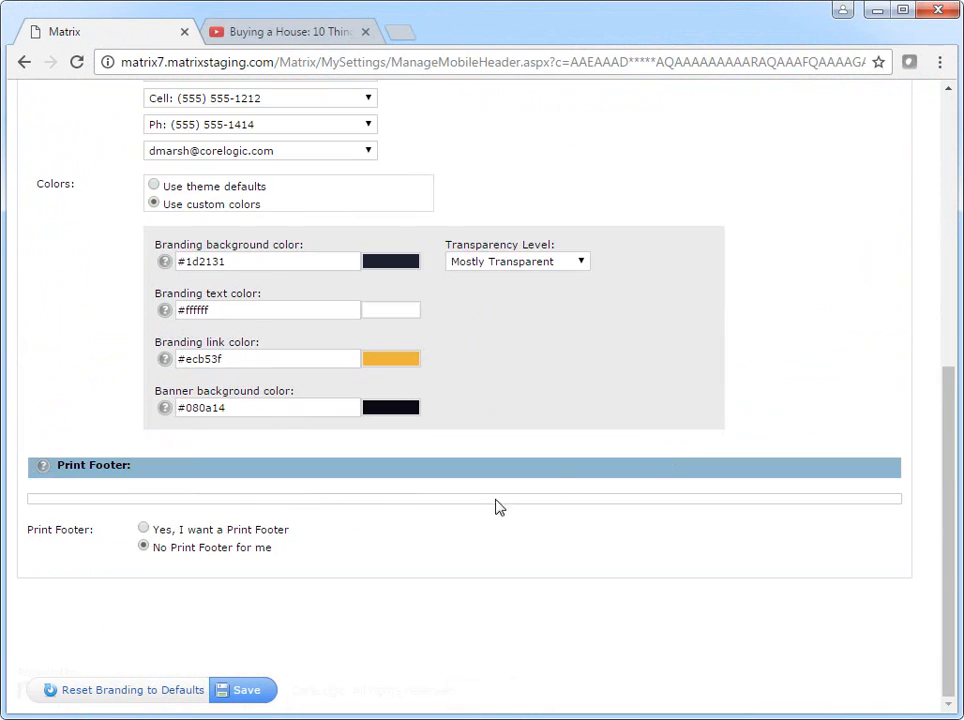
left_click(143, 528)
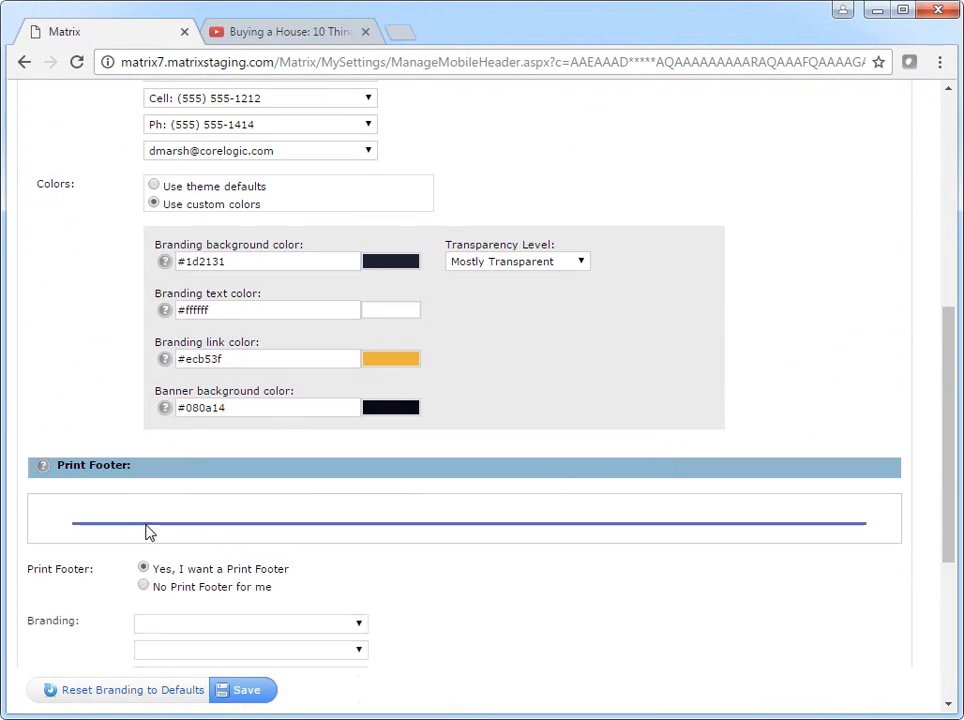
Fill the footer lines with name, Cell, Off Ph and e-mail, then save.
scroll(148, 533, "down", 2)
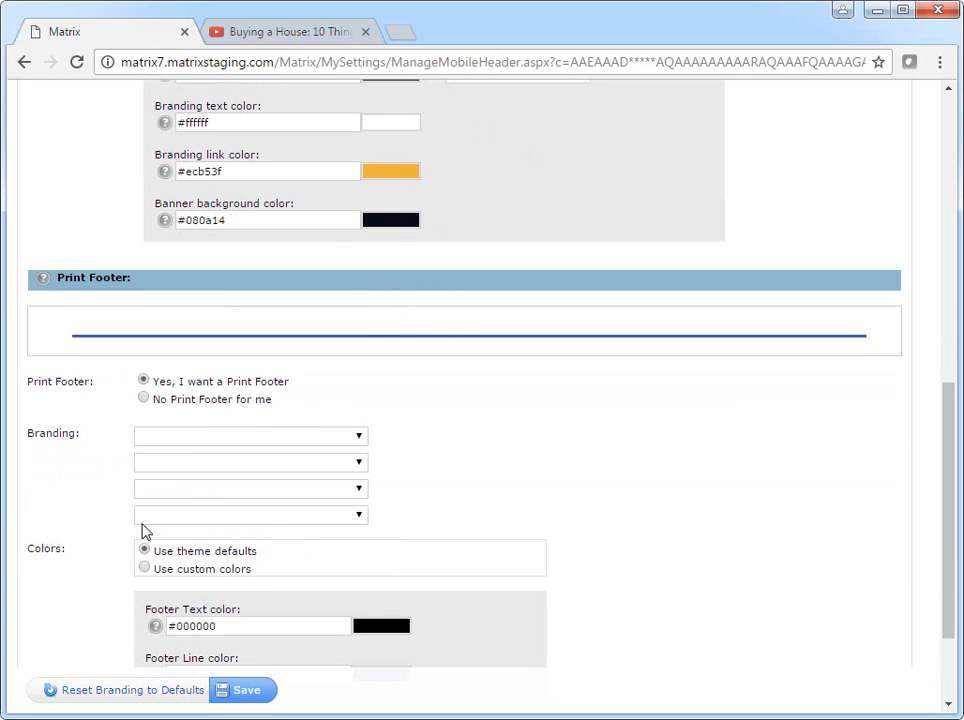
left_click(355, 435)
left_click(280, 602)
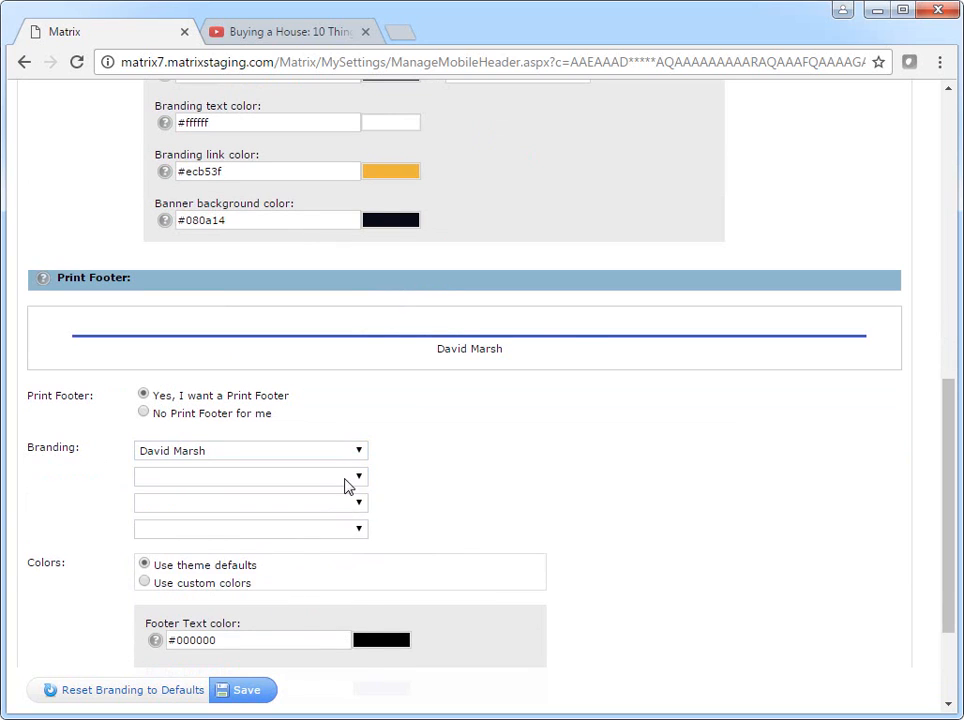
left_click(346, 478)
left_click(300, 562)
left_click(306, 503)
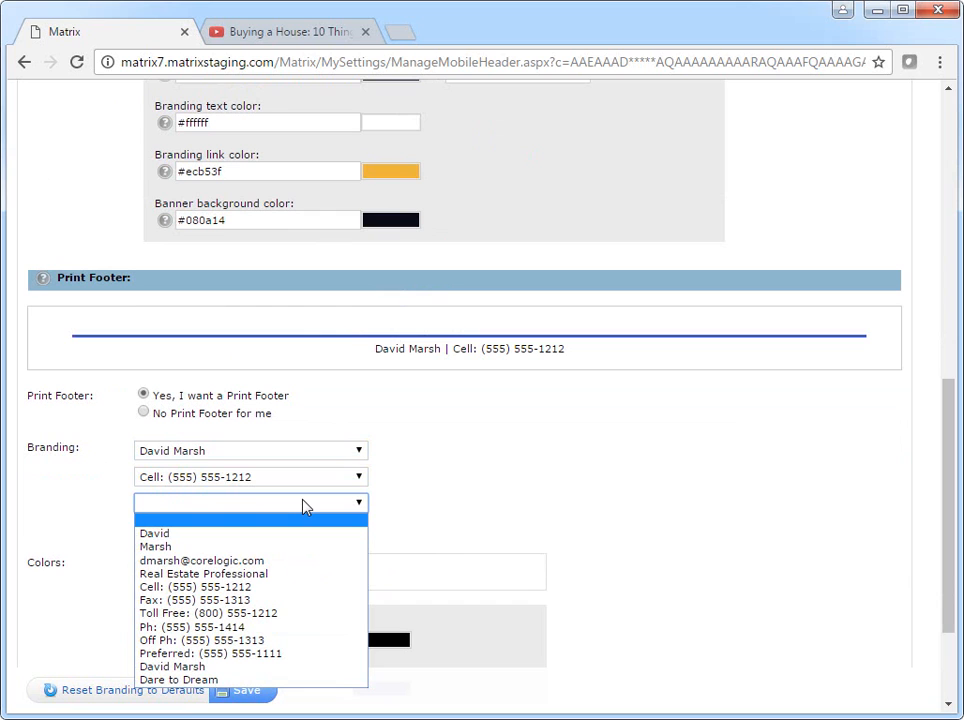
left_click(263, 640)
left_click(334, 529)
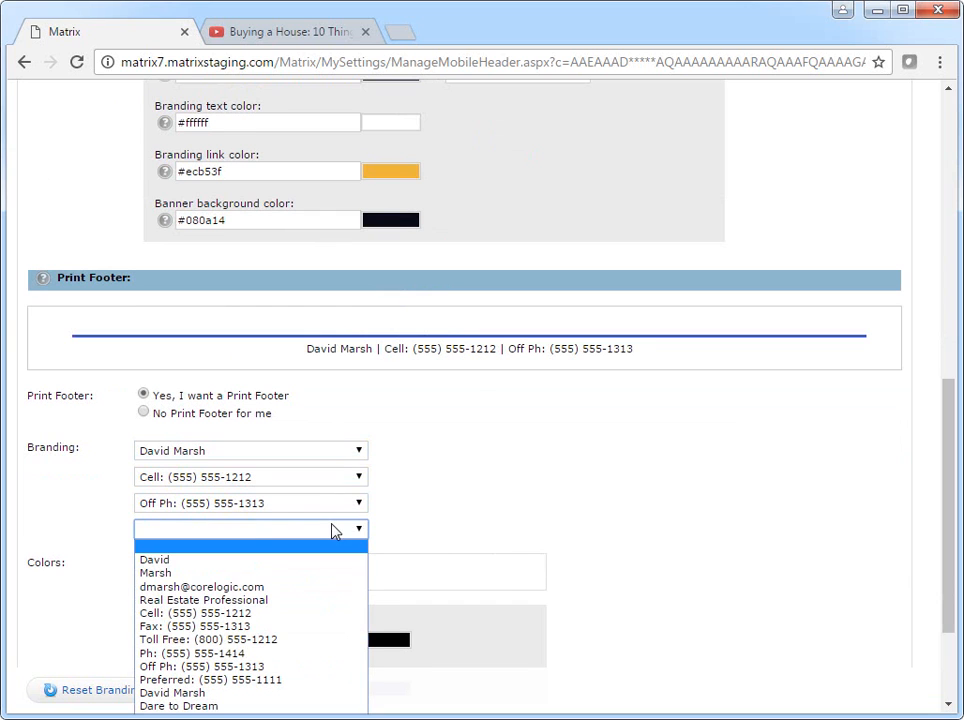
left_click(306, 586)
scroll(305, 588, "down", 1)
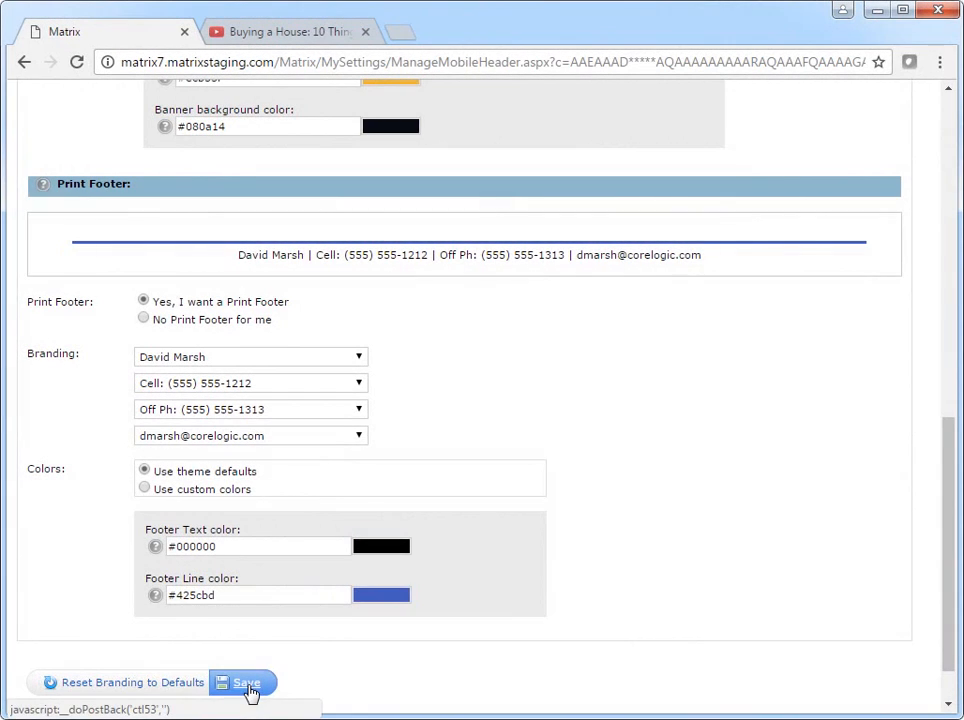
left_click(248, 688)
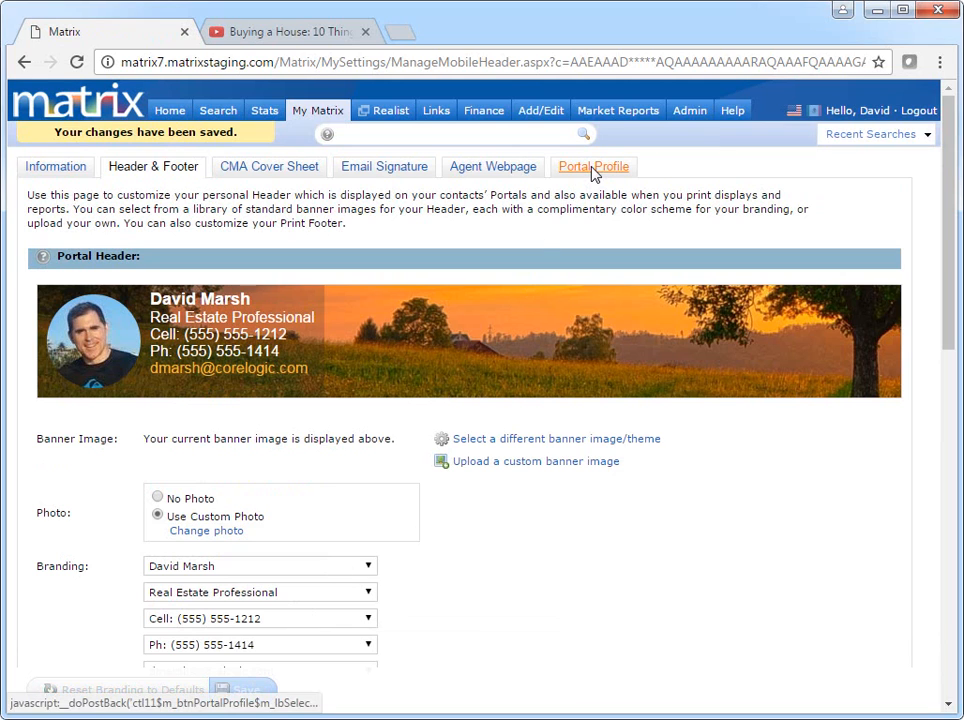
On the Portal Profile tab, re-crop the agent's portal photo and save it.
left_click(593, 170)
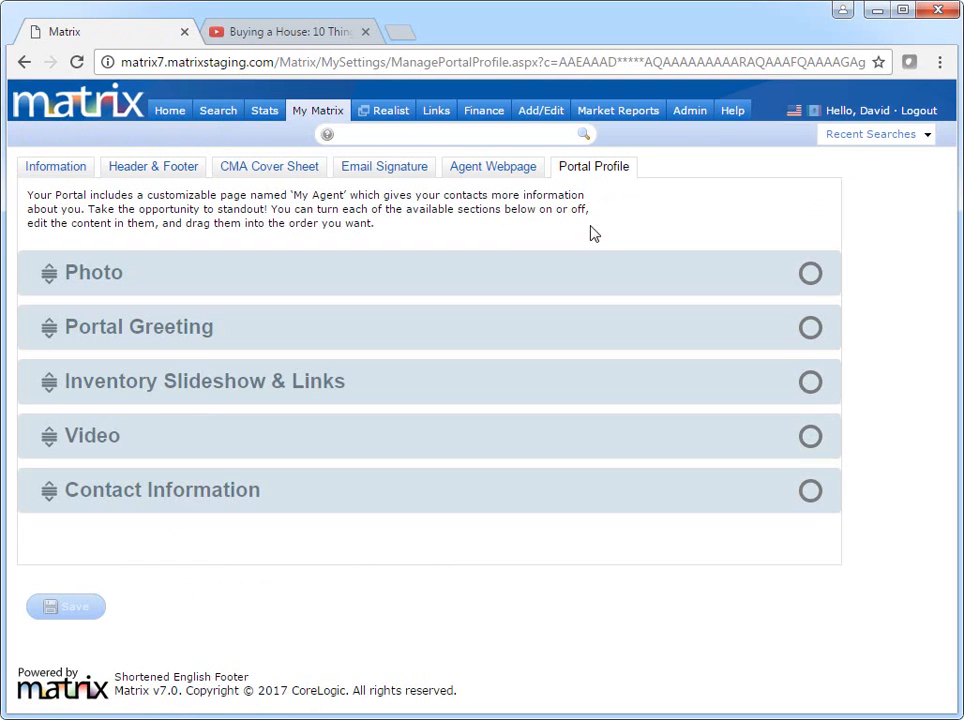
left_click(583, 271)
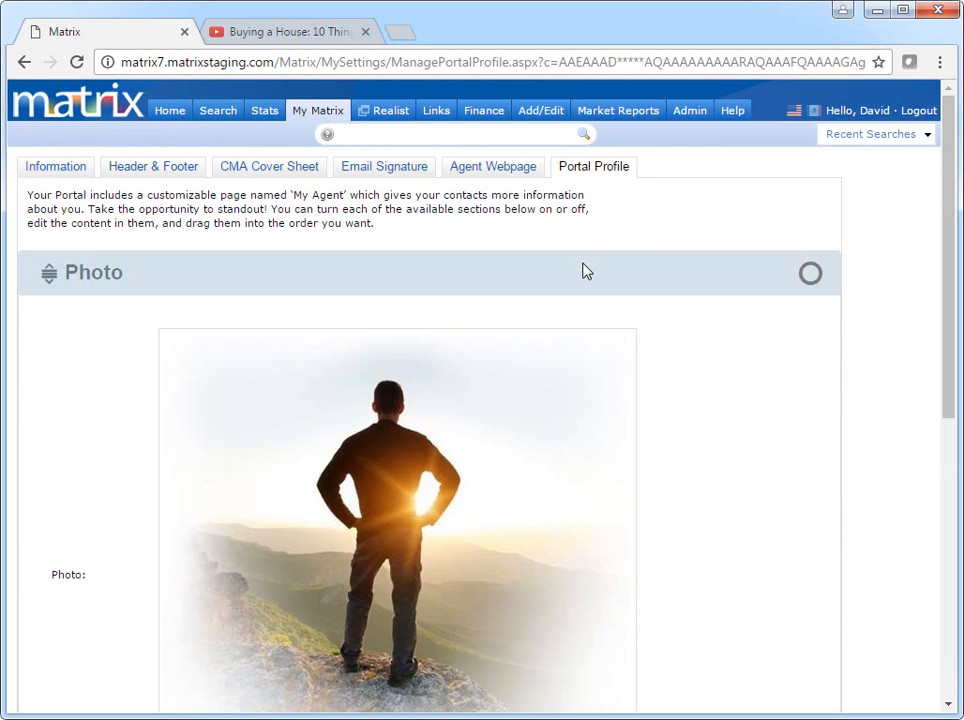
scroll(583, 271, "down", 2)
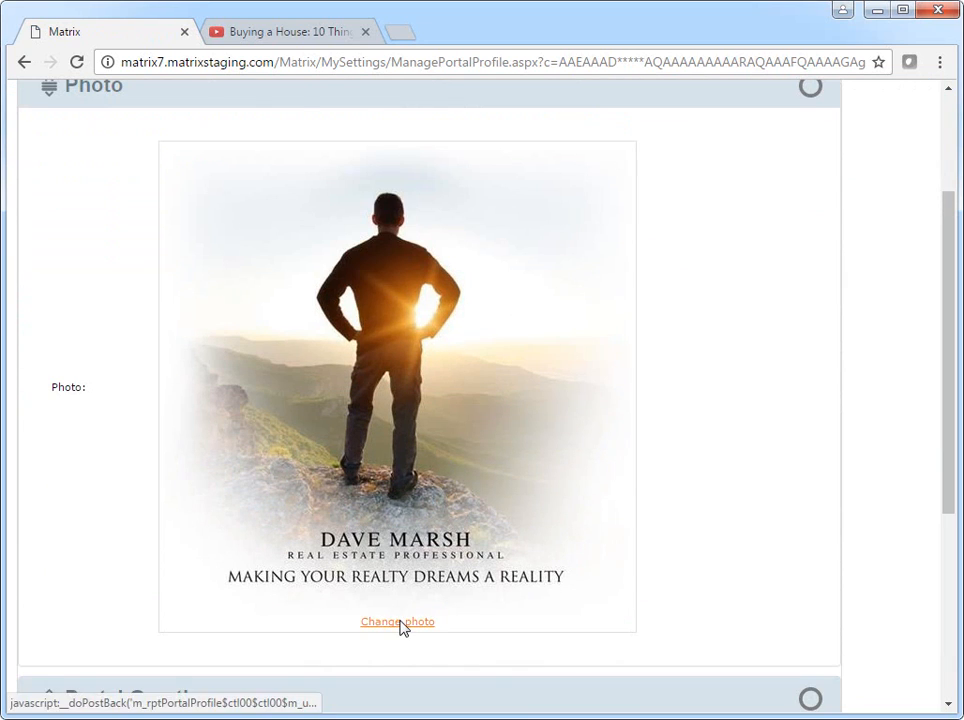
left_click(399, 622)
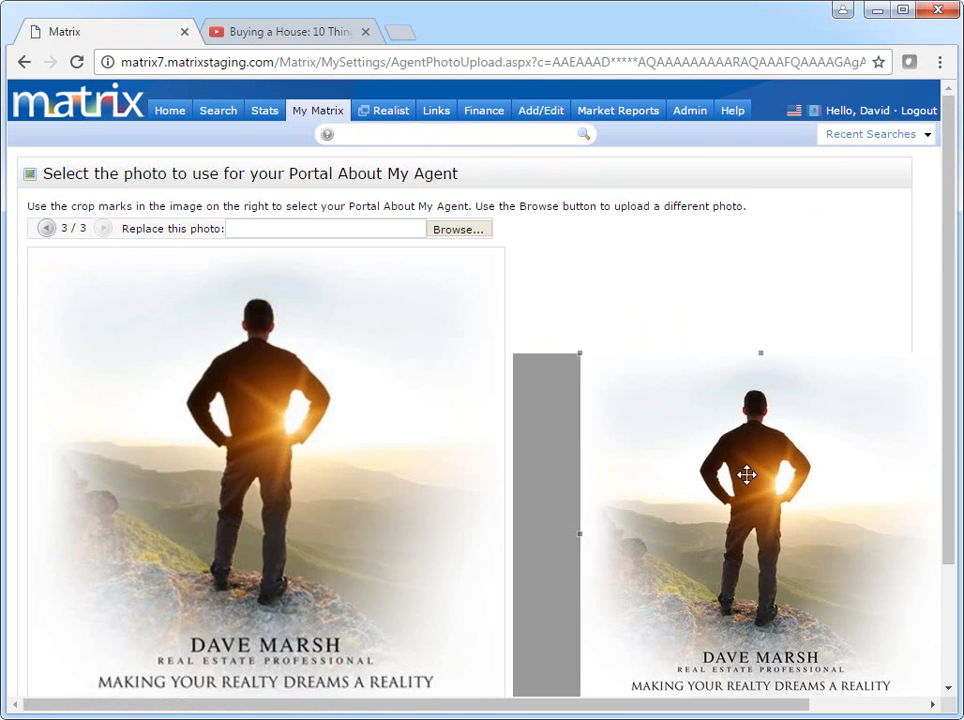
mouse_move(747, 475)
left_mouse_down()
mouse_move(701, 473)
mouse_move(730, 468)
left_mouse_up()
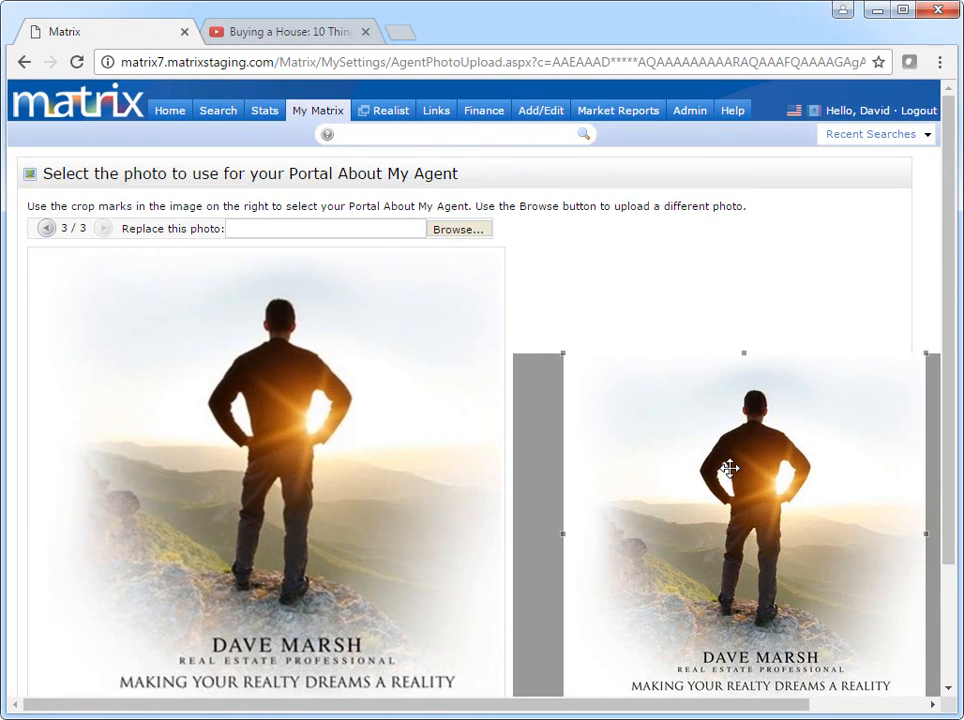
scroll(549, 413, "down", 1)
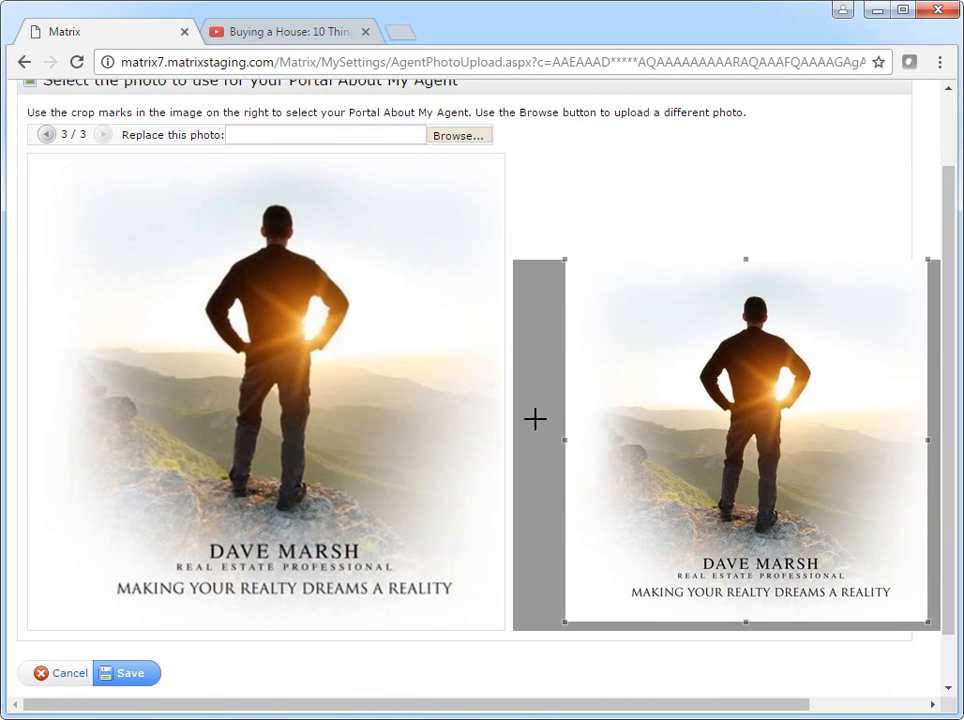
left_click(145, 673)
Enable the Photo section of the portal profile.
left_click(402, 284)
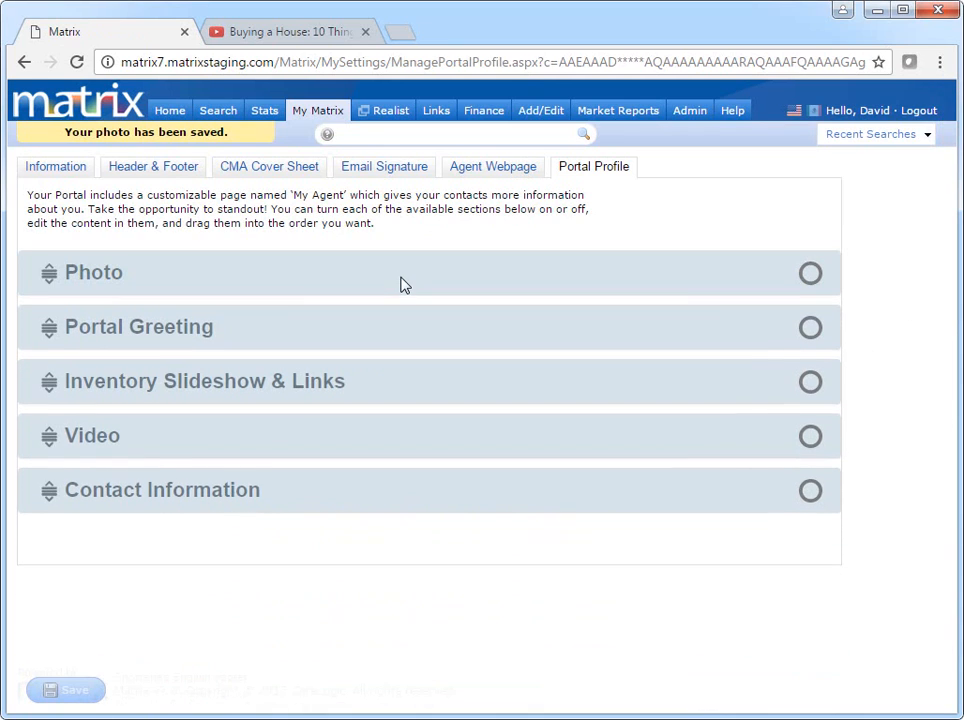
left_click(808, 276)
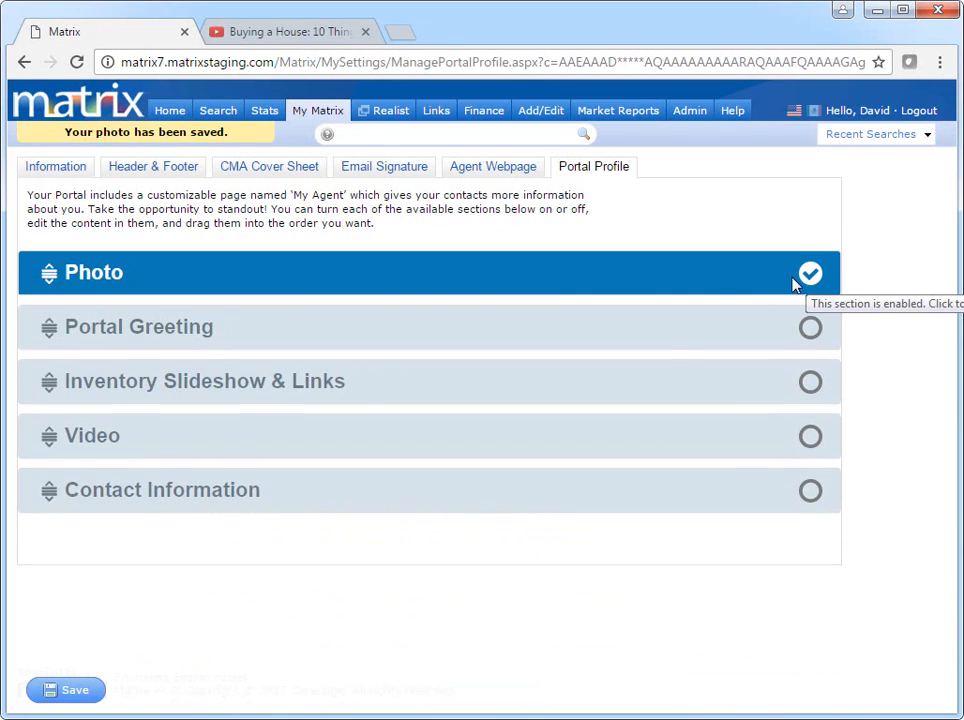
left_click(666, 330)
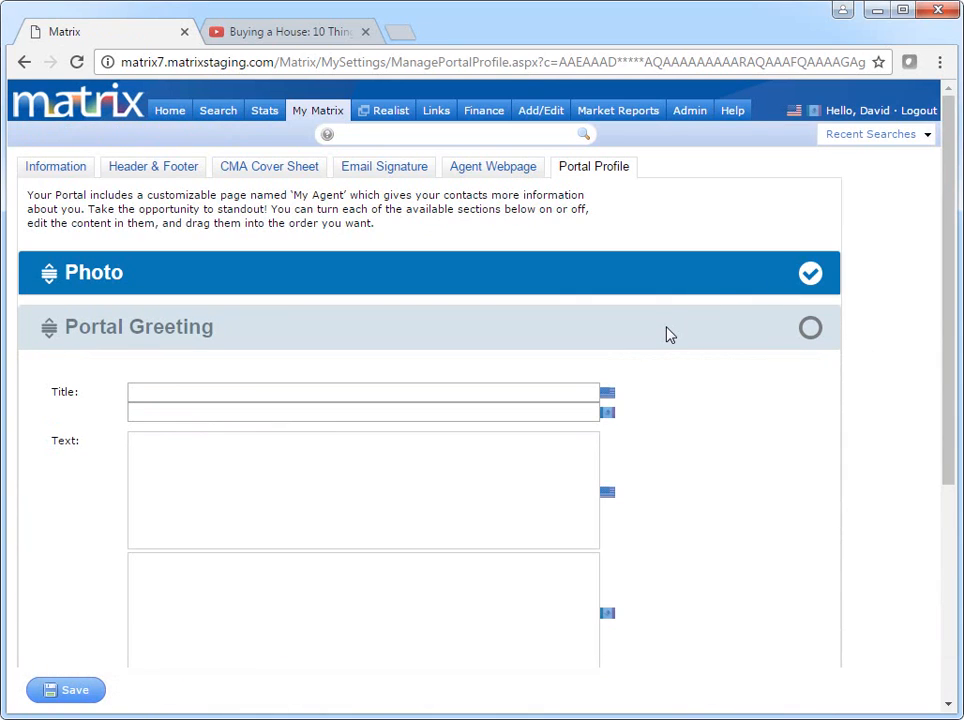
Paste the welcome greeting into Portal Greeting's Text box and enable that section.
left_click(514, 452)
type("Welcome to your Portal. As a third generation Real Estate professional, I have made property development and the real estate industry my life's focus. I personally have over 10 years of property development and income property experience to assist clients in making the perfect real estate decision.  Past, and current, clients will tell you that it's my enthusiasm for real estate, professionalism and industry knowledge that allows me to provide outstanding service to my clients. I understand not only that buying and selling real estate is the single largest financial decision an individual will make, but that there are other aspects beyond just the look and feel of the property, that can put a client years ahead financially. Understanding that real estate is one of the best self-made retirement plans, I can help you develop a plan that works for you in the short term and shapes your financial future for the long term.")
left_click_drag(594, 490, 595, 452)
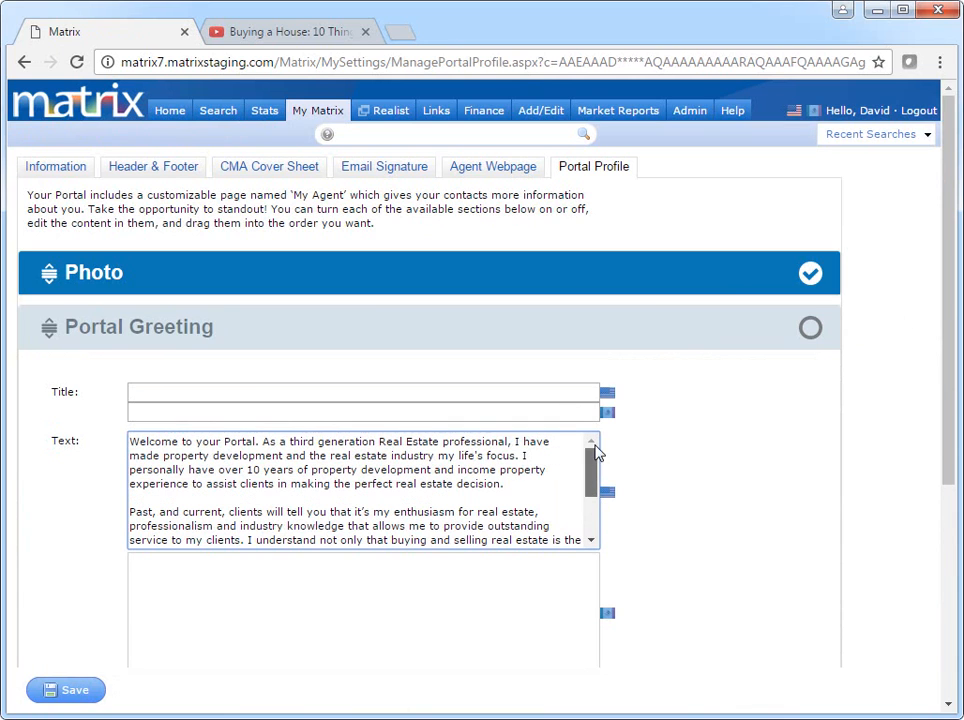
left_click(597, 333)
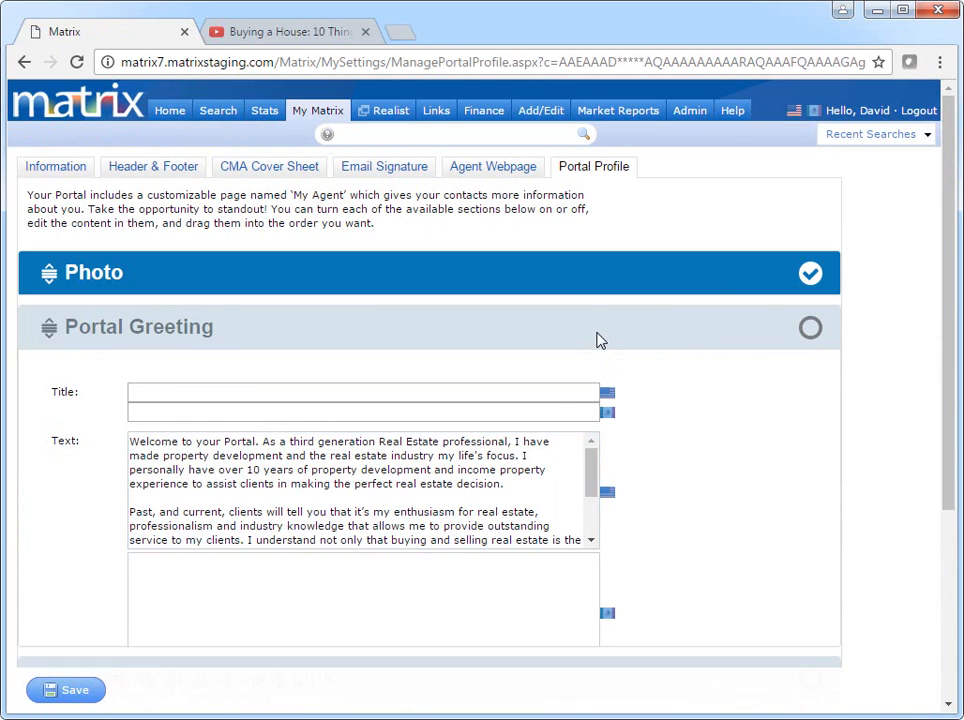
left_click(810, 329)
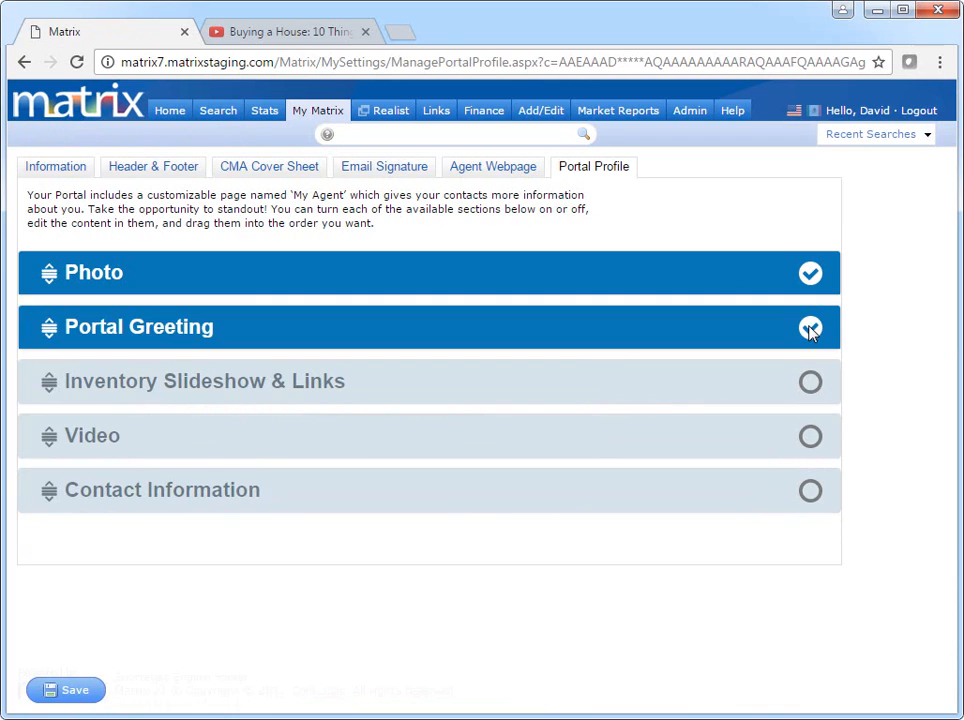
Enable Inventory Slideshow & Links with five listing links, including My, Office and Firm active listings.
left_click(683, 383)
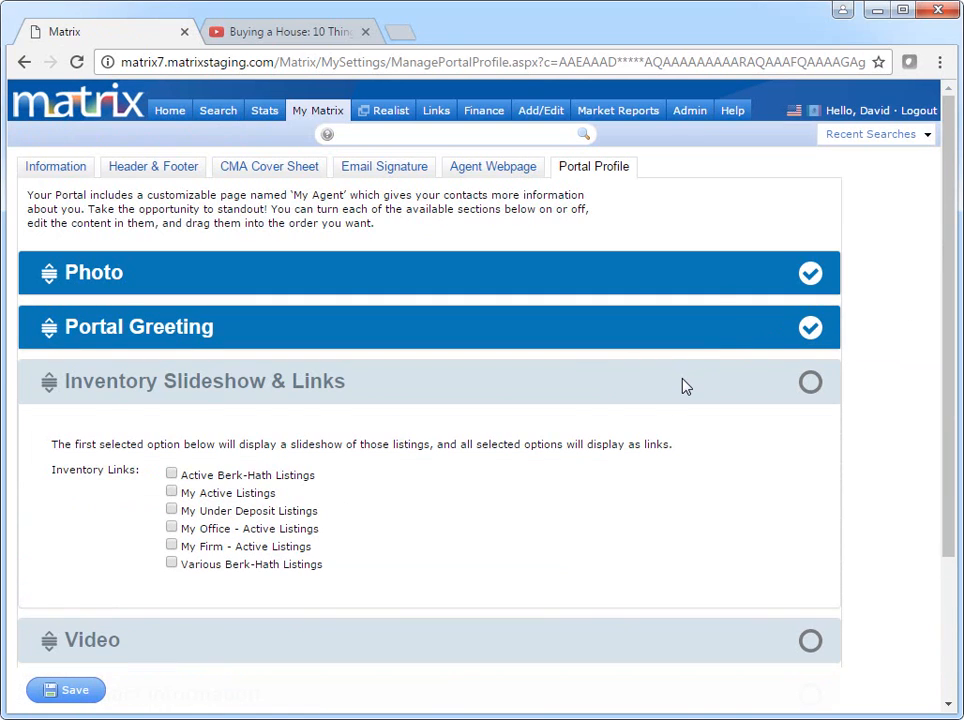
left_click(171, 474)
left_click(171, 492)
left_click(171, 528)
left_click(171, 546)
left_click(171, 564)
left_click(590, 385)
left_click(806, 384)
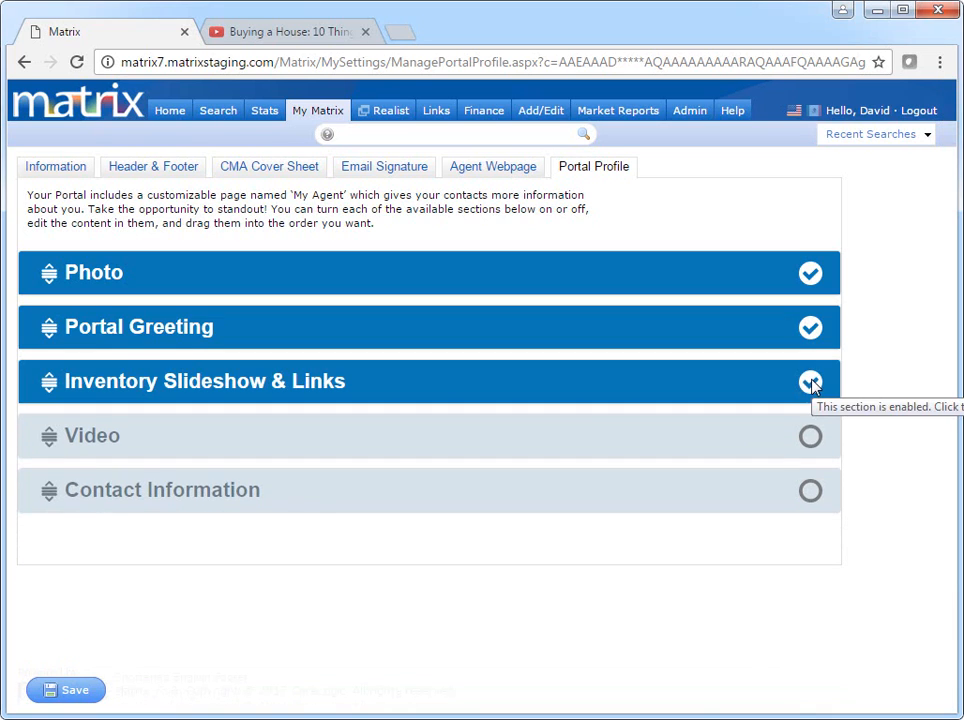
left_click(673, 441)
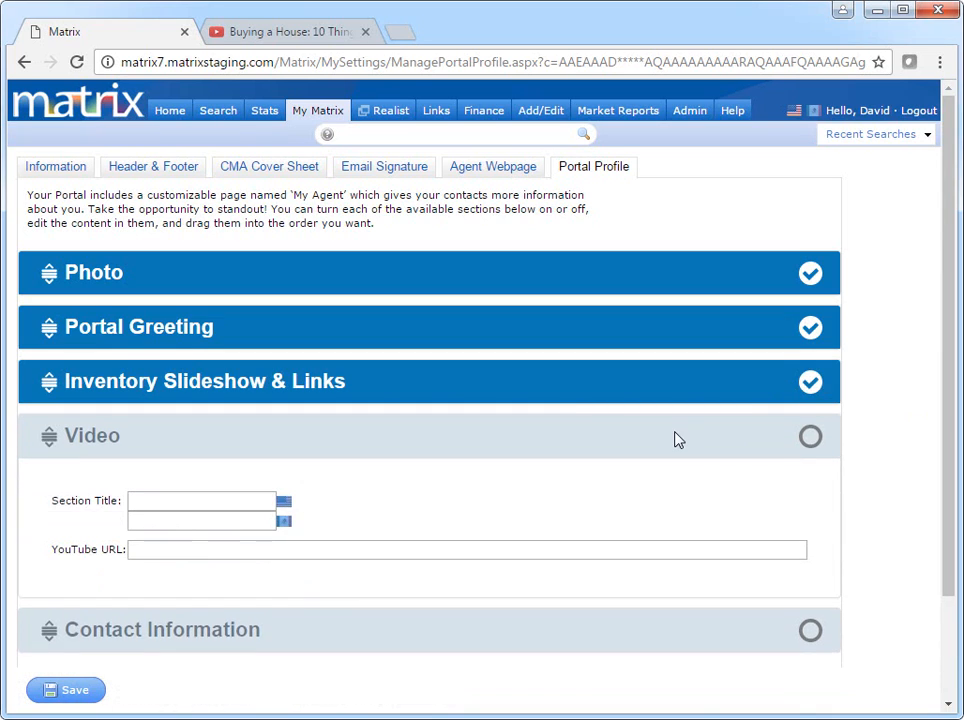
Fill the Video section with the Buying a House YouTube URL and title 'Buying a house'.
left_click(325, 33)
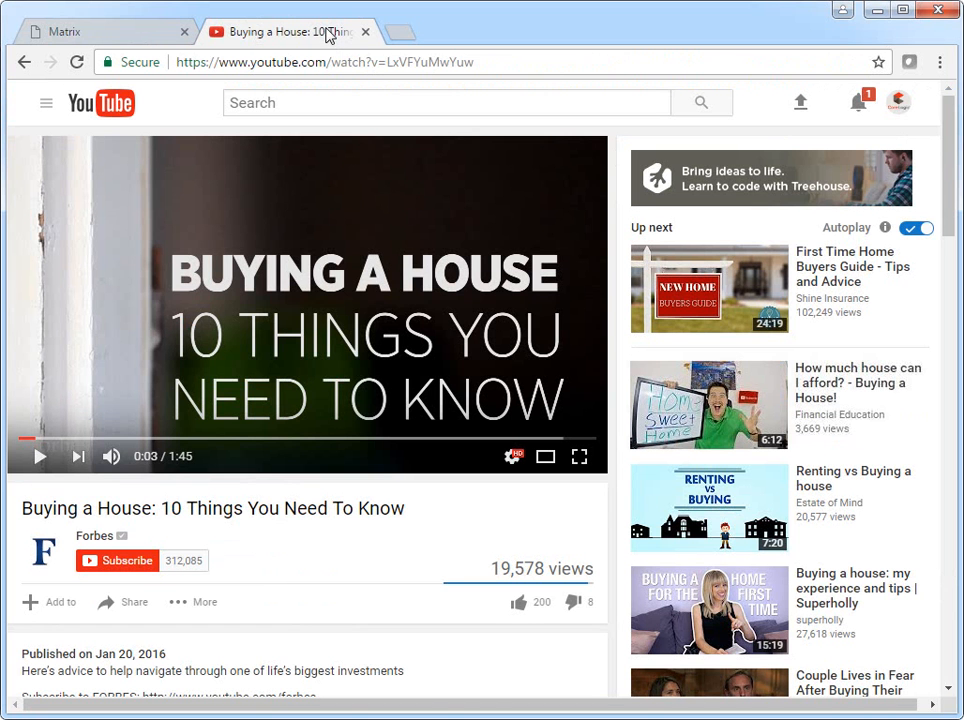
left_click(352, 62)
key("ctrl+c")
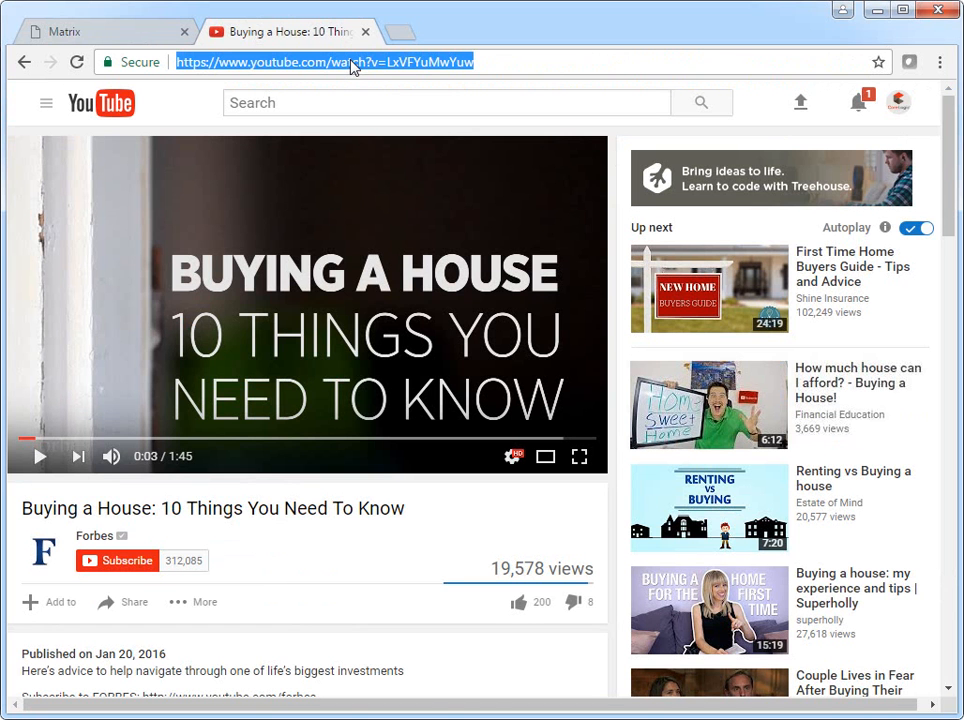
left_click(130, 30)
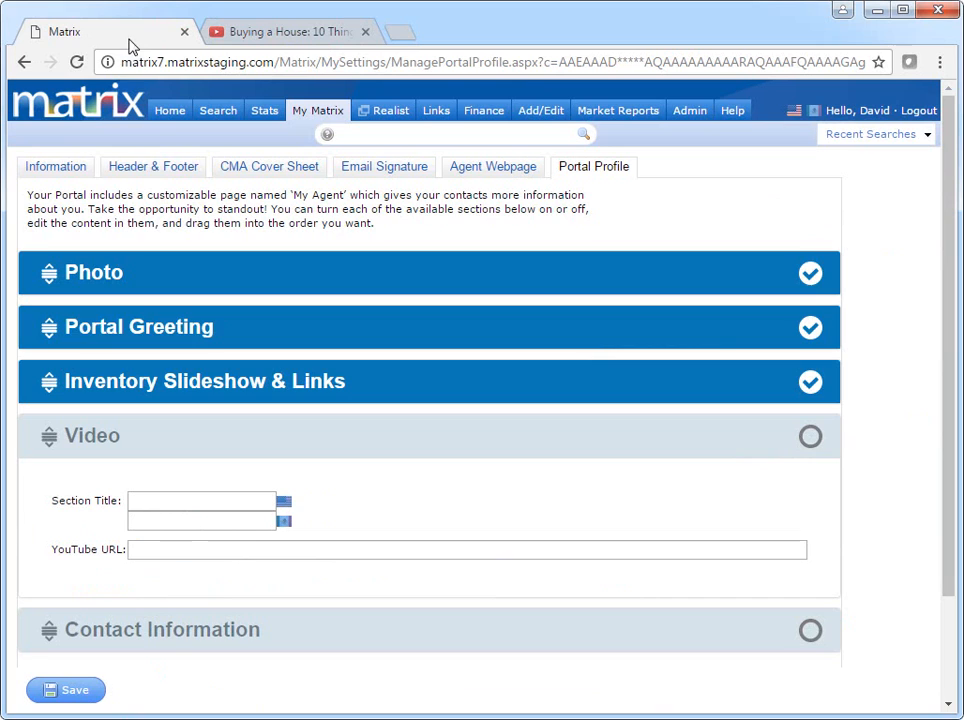
left_click(194, 550)
key("ctrl+v")
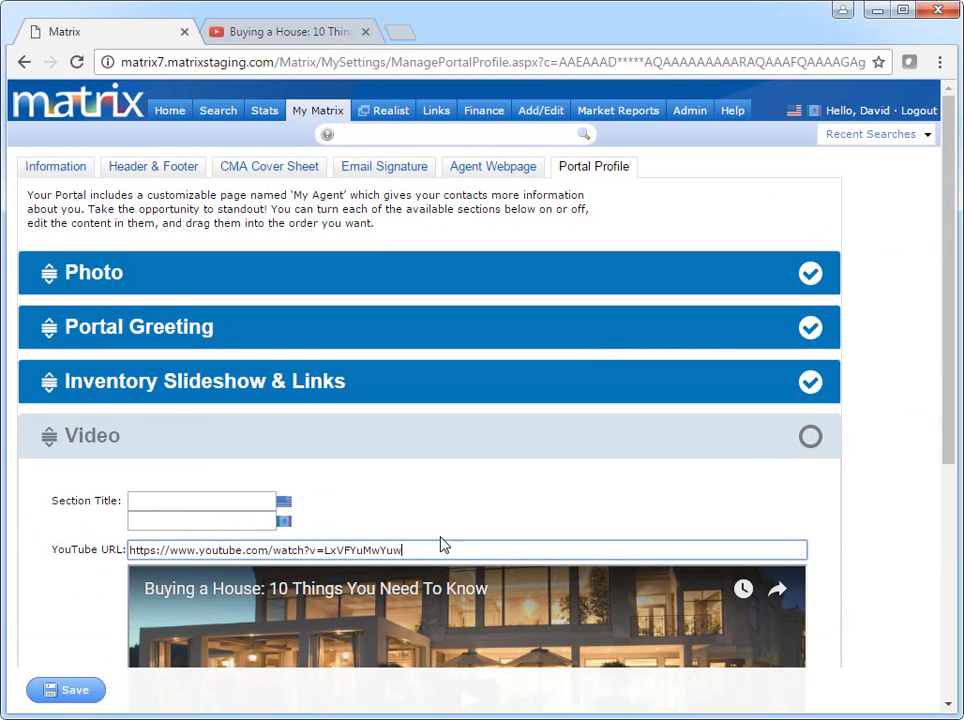
left_click(224, 501)
type("Buying a house")
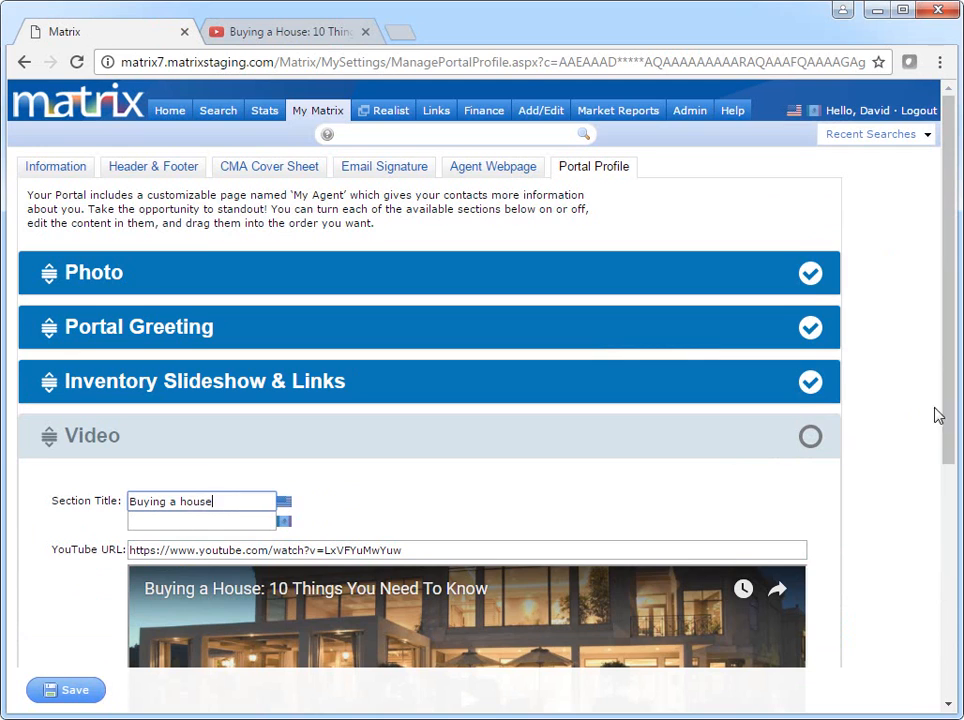
Enable the Video section and expand Contact Information.
scroll(938, 415, "down", 3)
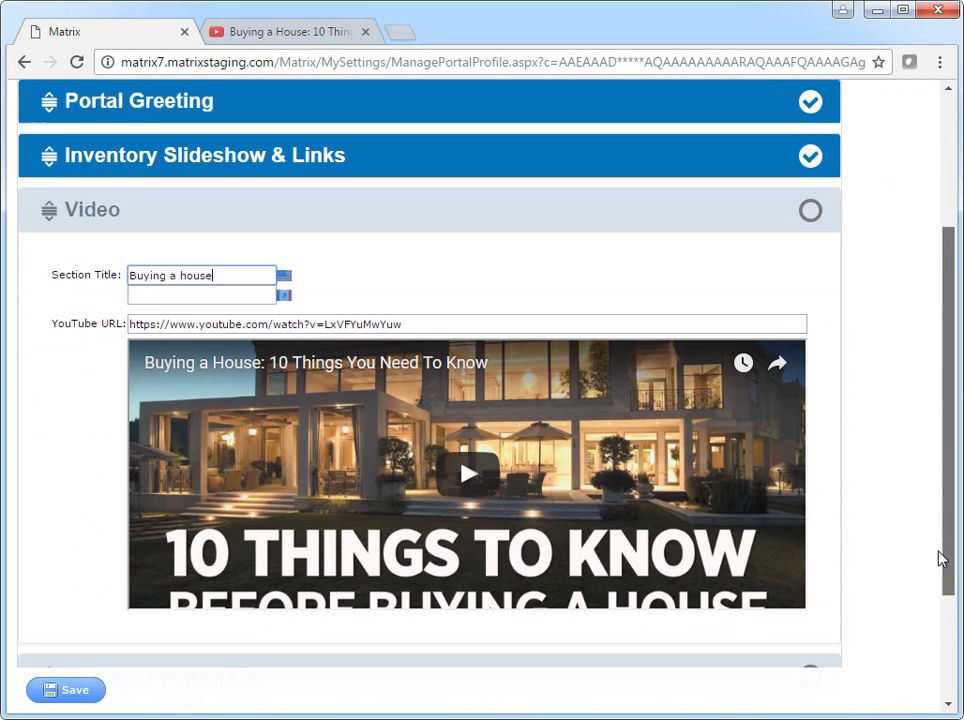
left_click(647, 165)
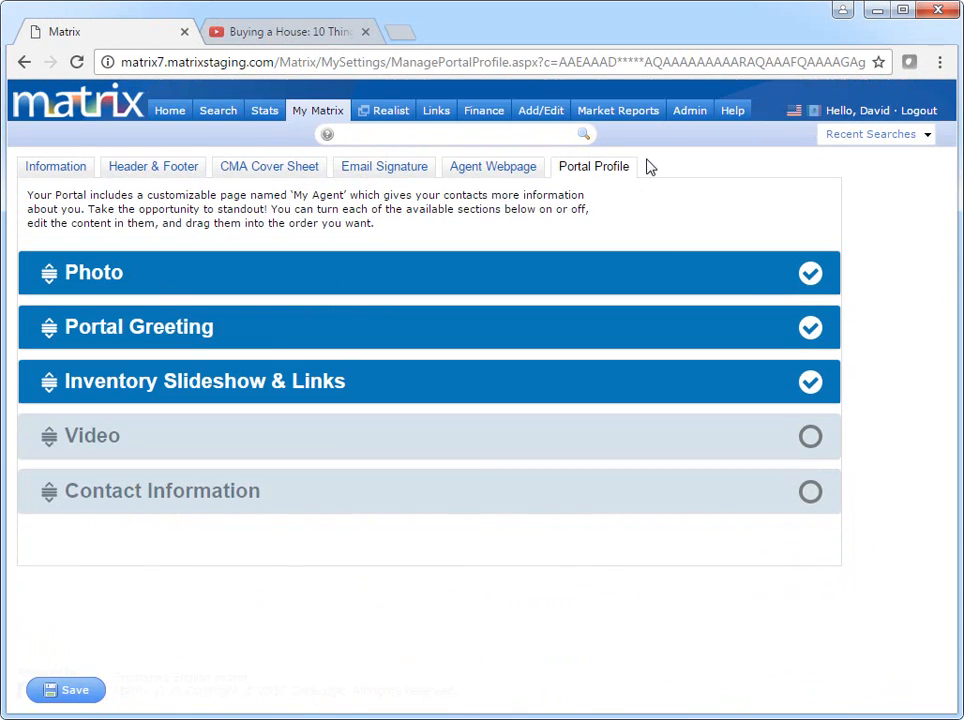
left_click(809, 437)
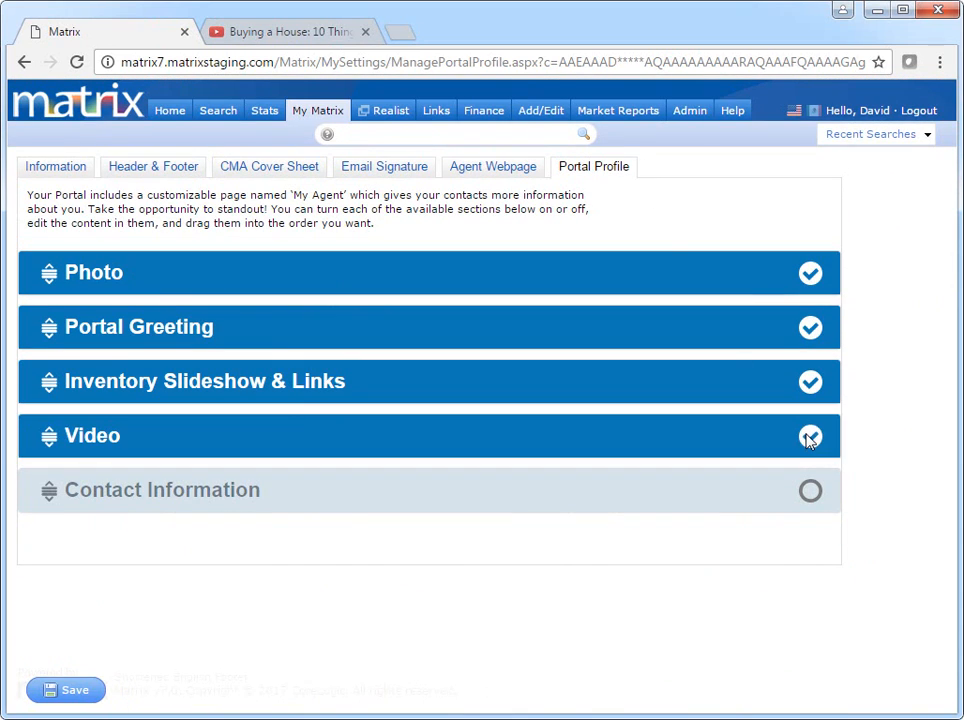
left_click(613, 486)
scroll(615, 488, "down", 2)
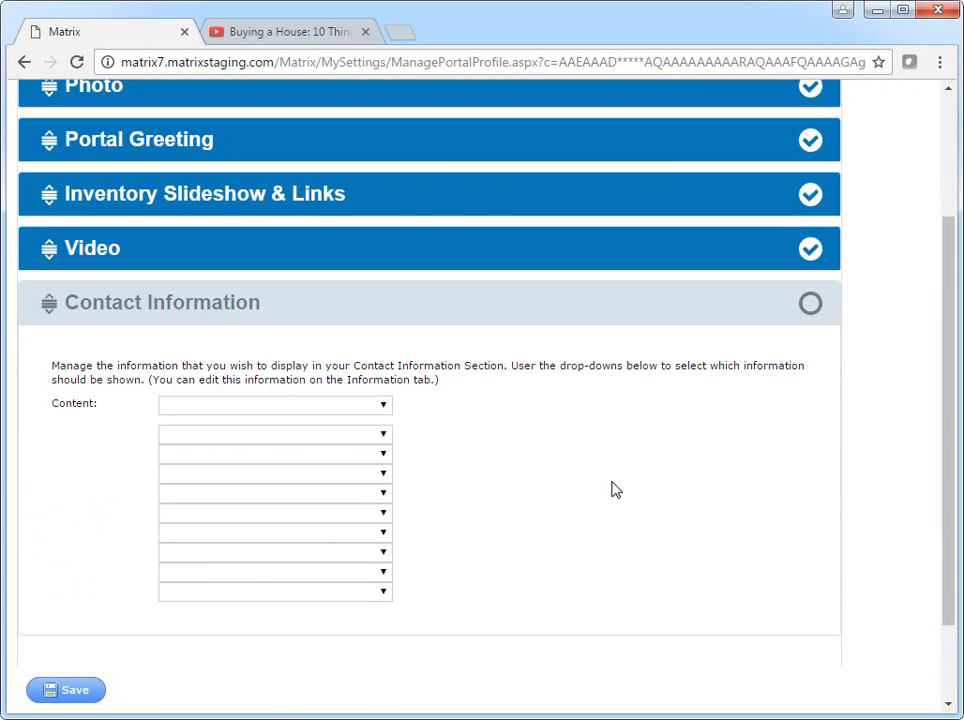
Set Contact Information to show the agent's name, then Real Estate Professional, Cell and Ph lines.
left_click(377, 404)
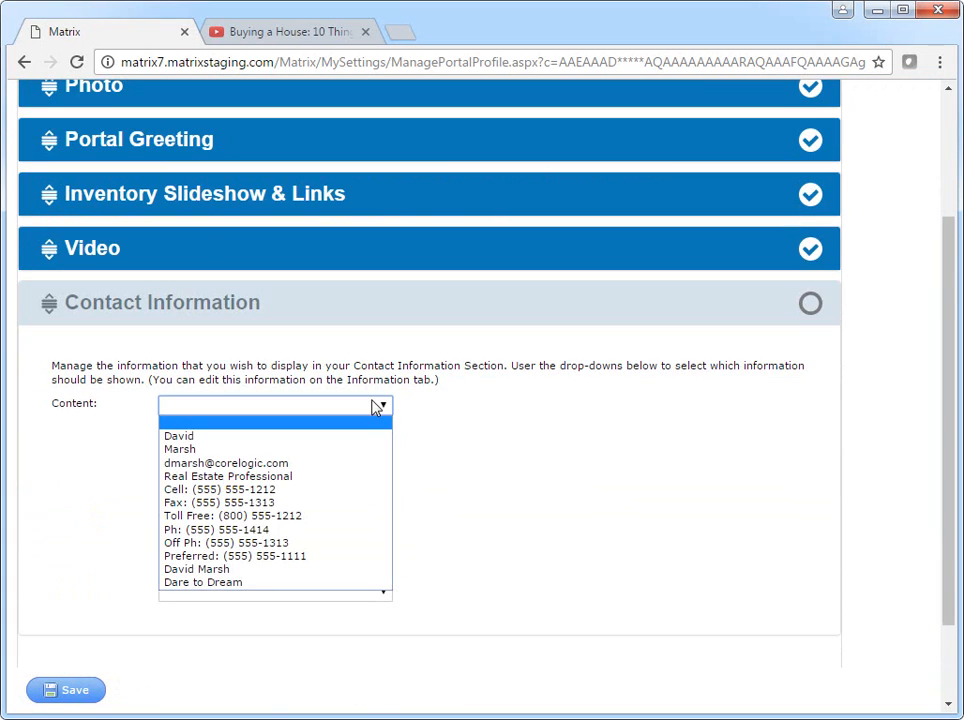
left_click(314, 570)
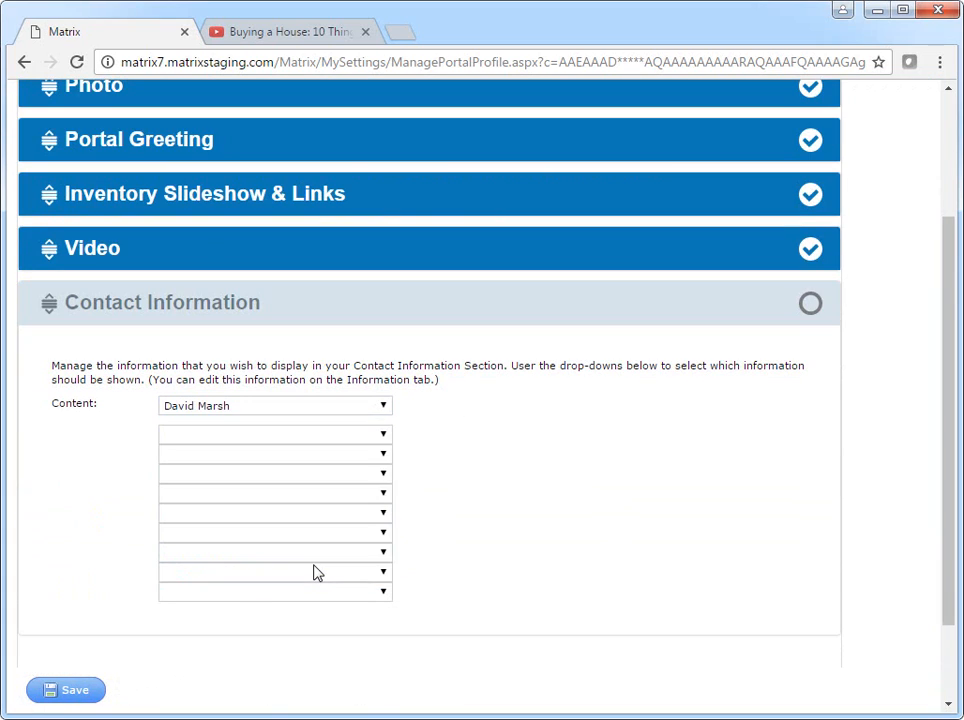
left_click(371, 439)
left_click(352, 511)
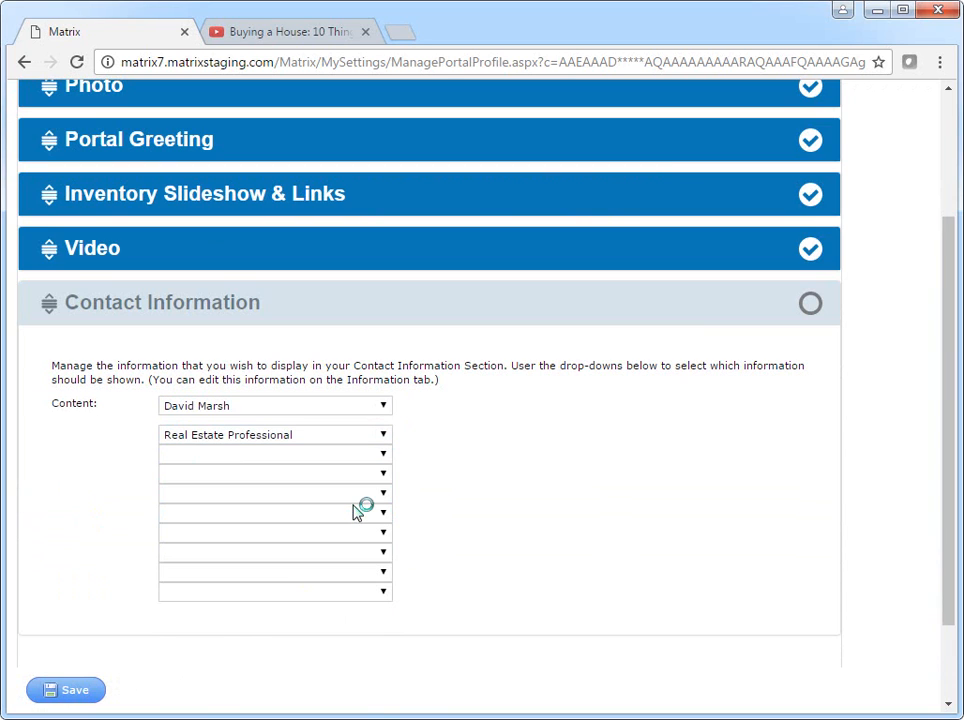
left_click(368, 456)
left_click(349, 540)
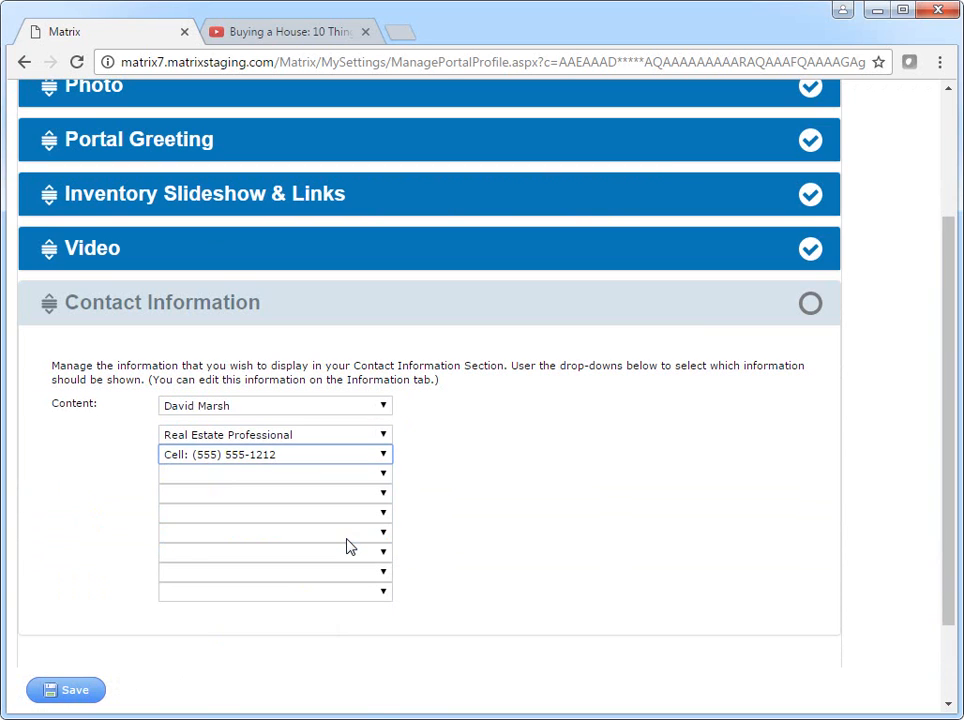
left_click(366, 478)
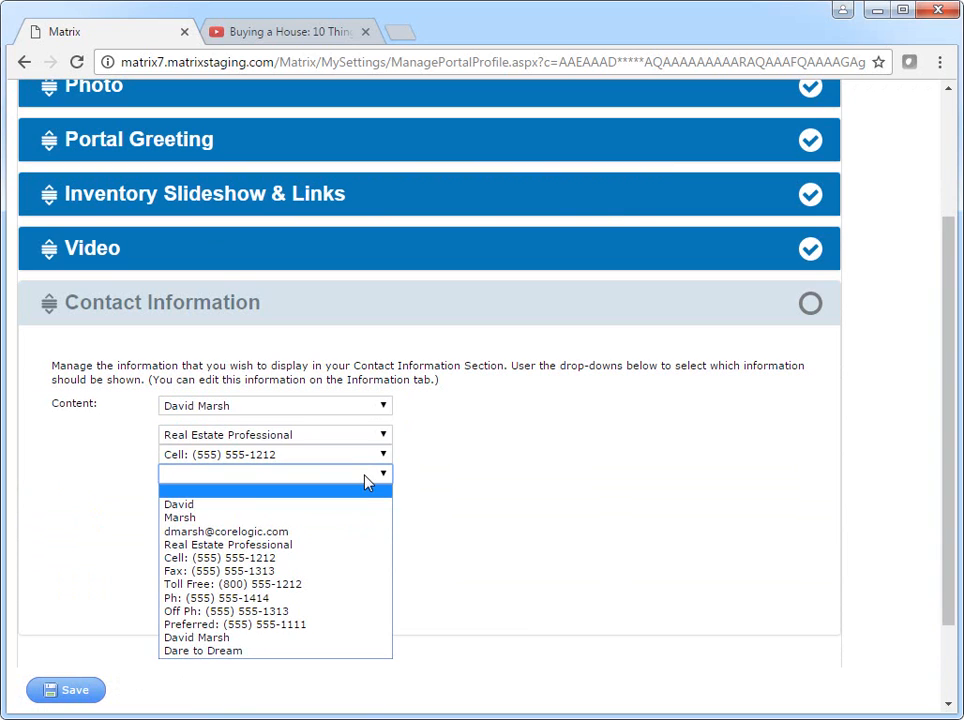
left_click(338, 598)
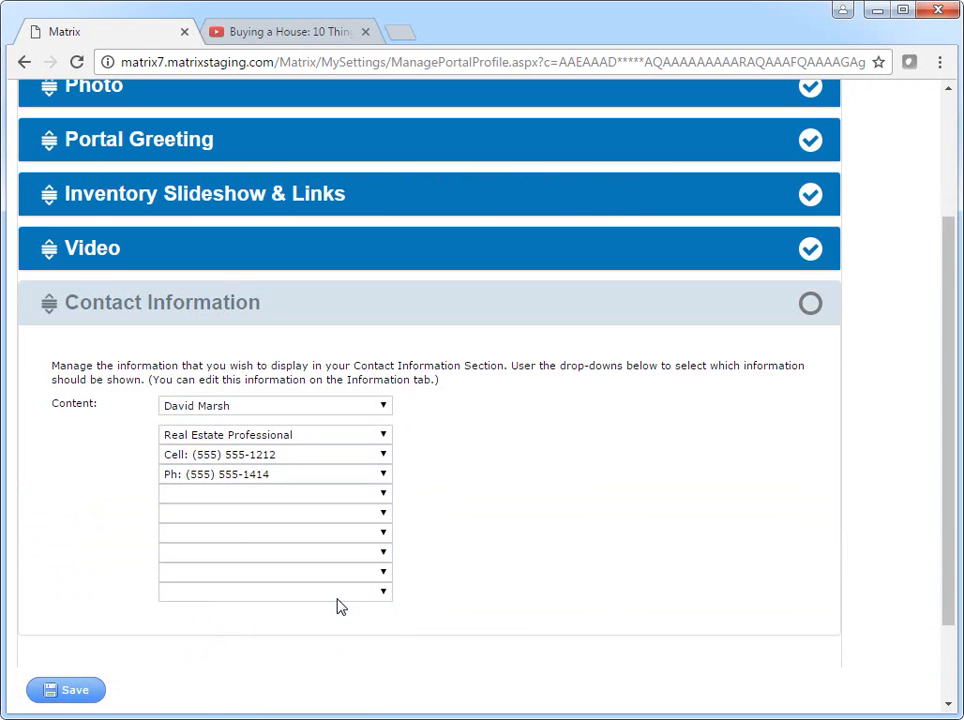
Enable Contact Information, save the portal profile, and go to Agent Webpage settings.
left_click(538, 322)
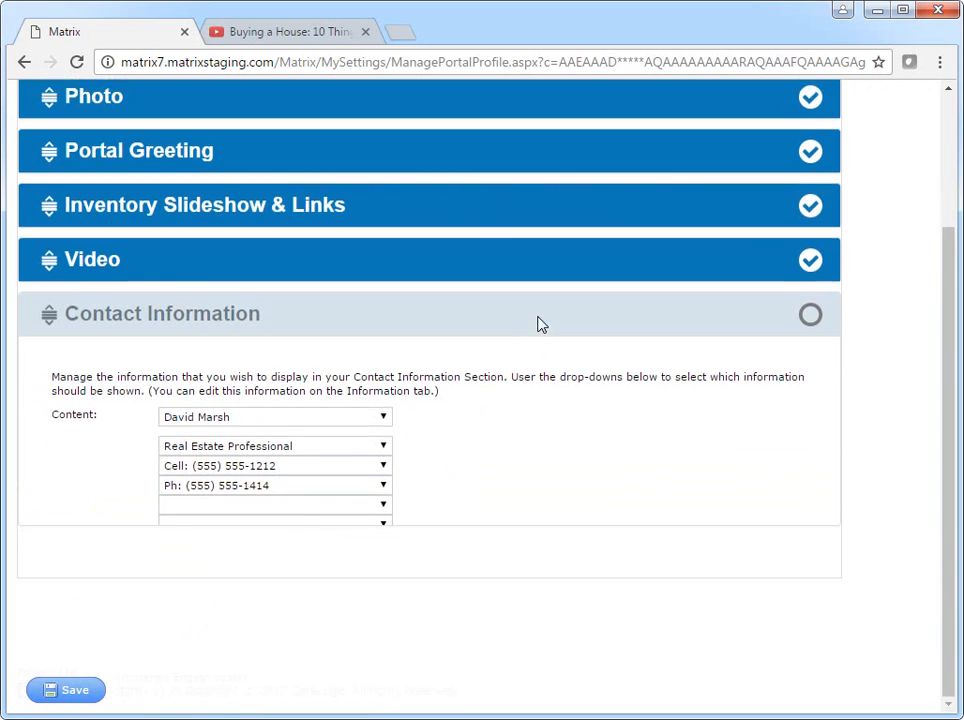
left_click(809, 490)
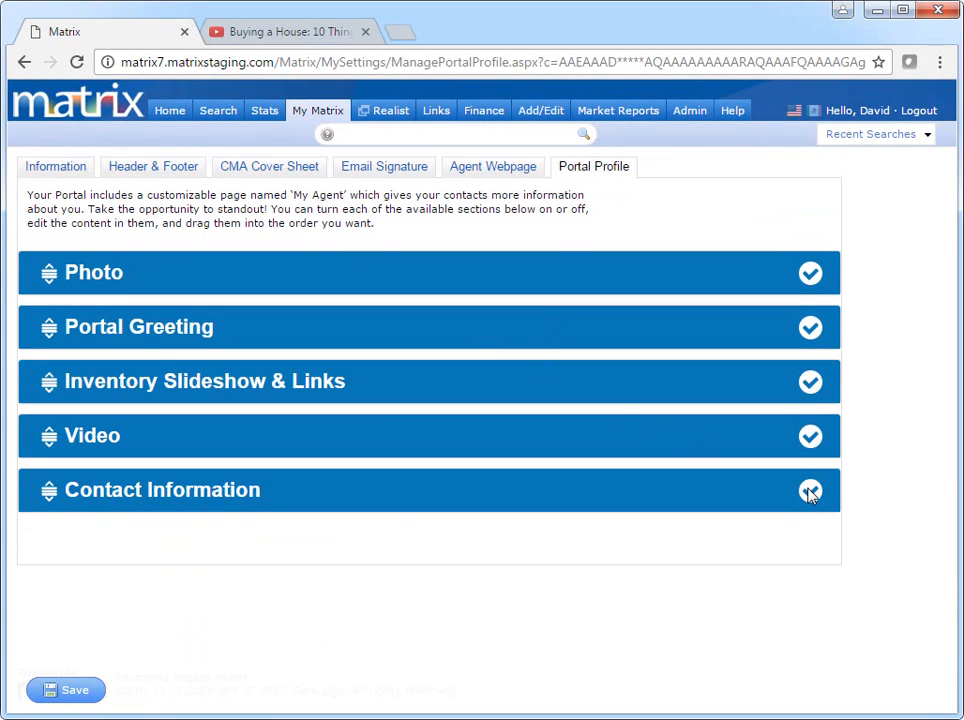
left_click(78, 697)
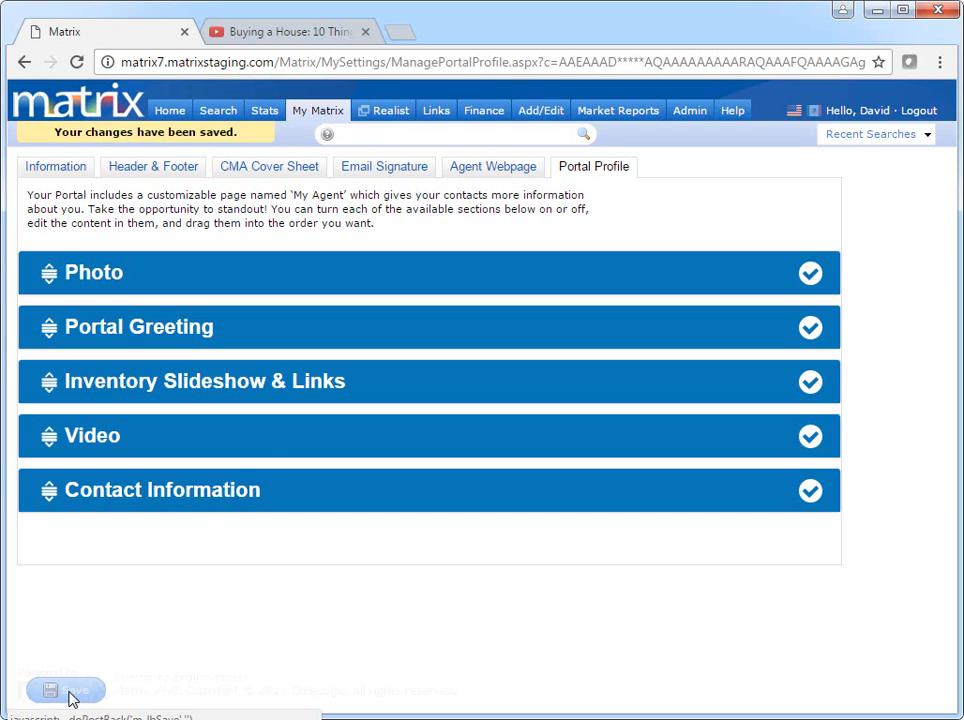
left_click(497, 170)
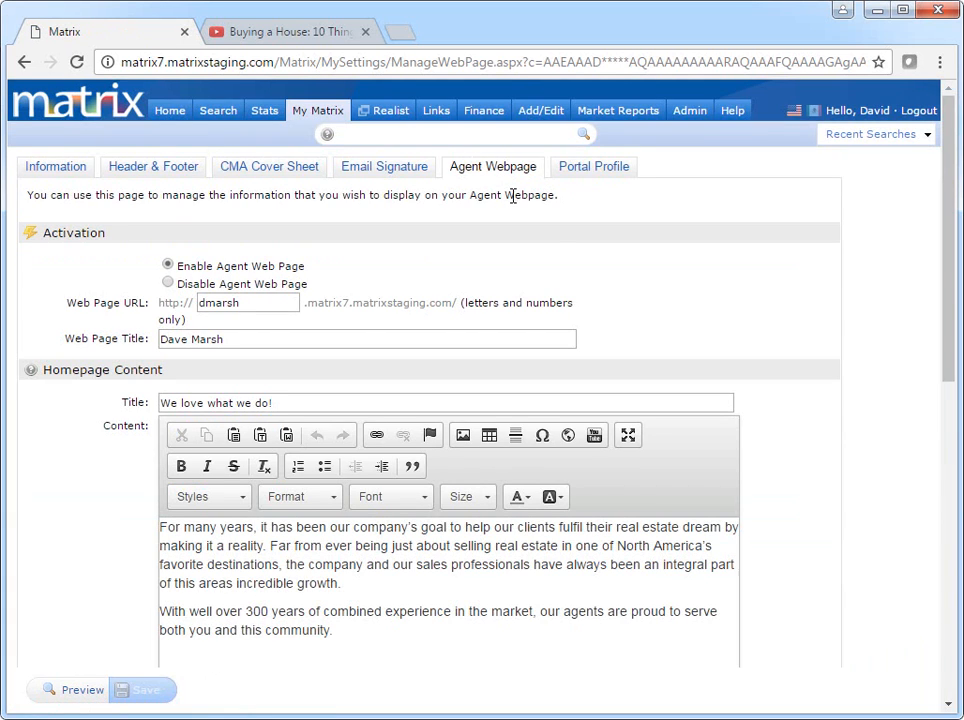
Add Photo and Contact Information to the agent webpage's additional sections.
left_click_drag(946, 292, 940, 465)
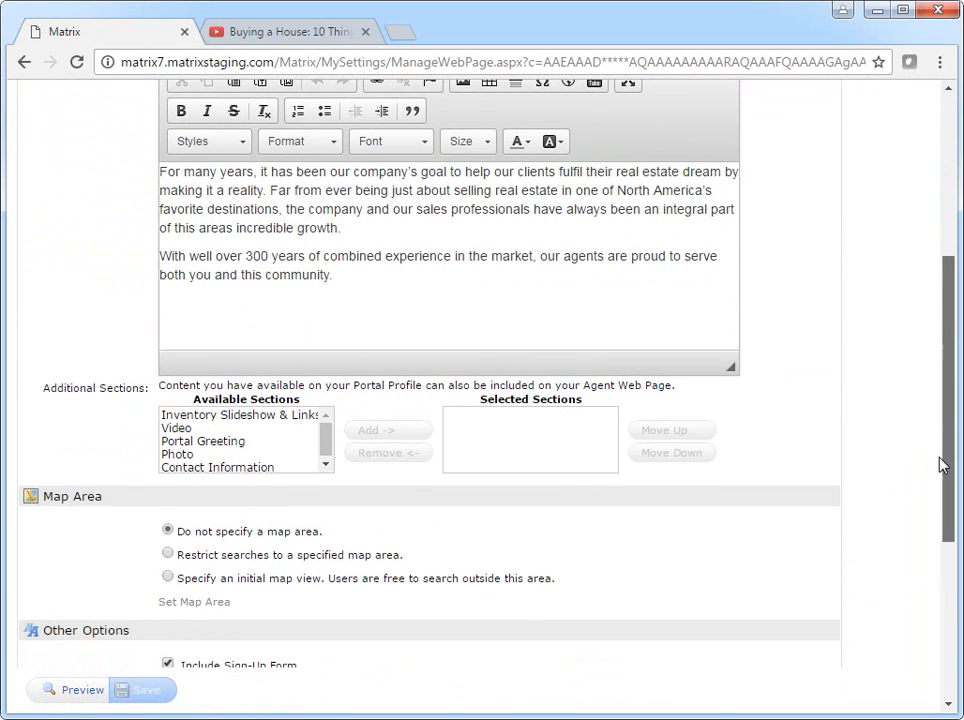
left_click(212, 455)
left_click(372, 431)
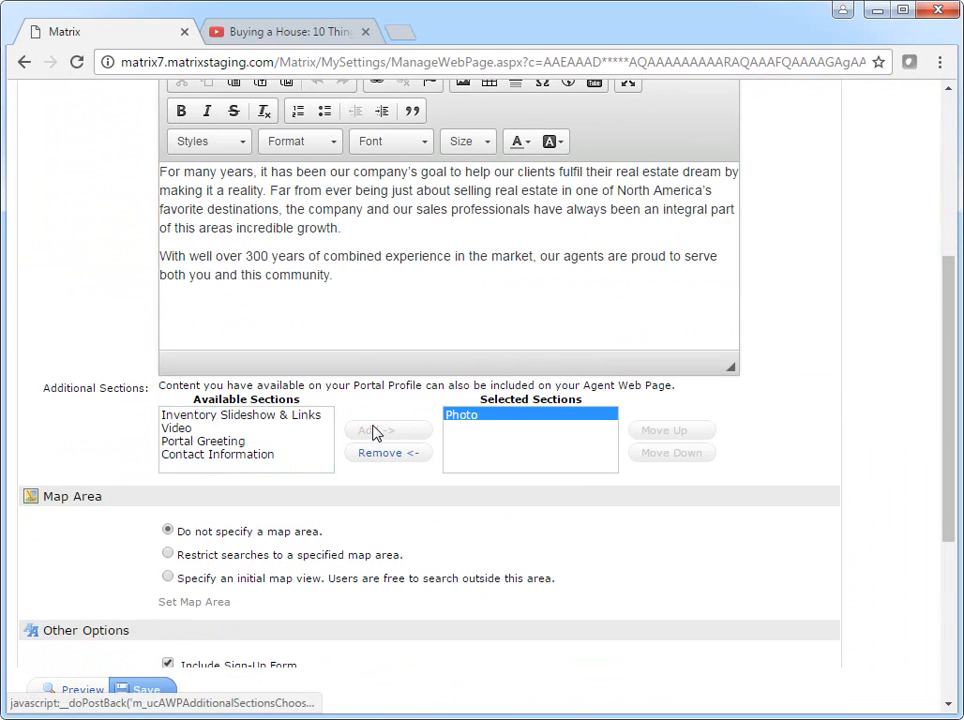
left_click(252, 455)
left_click(370, 431)
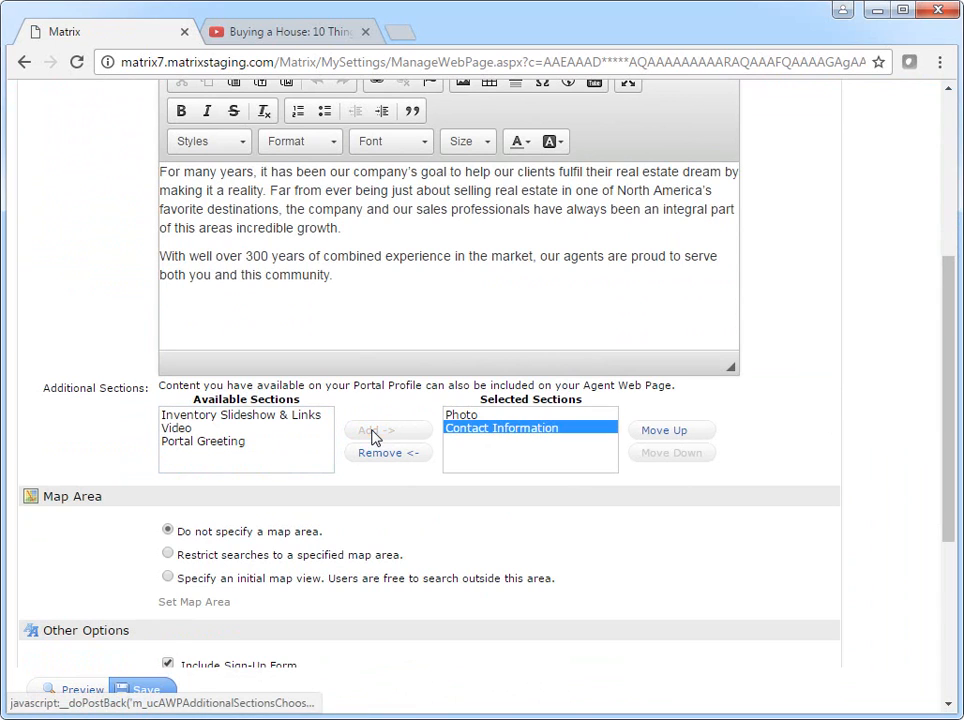
Preview the agent webpage, close the preview, and save the settings.
left_click(82, 690)
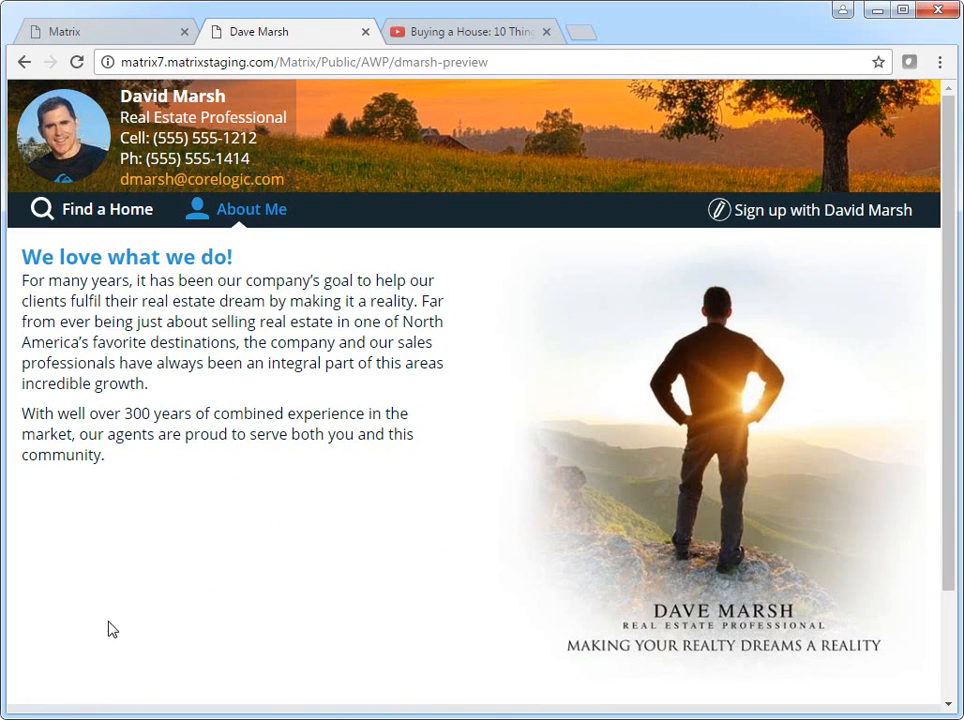
left_click(366, 32)
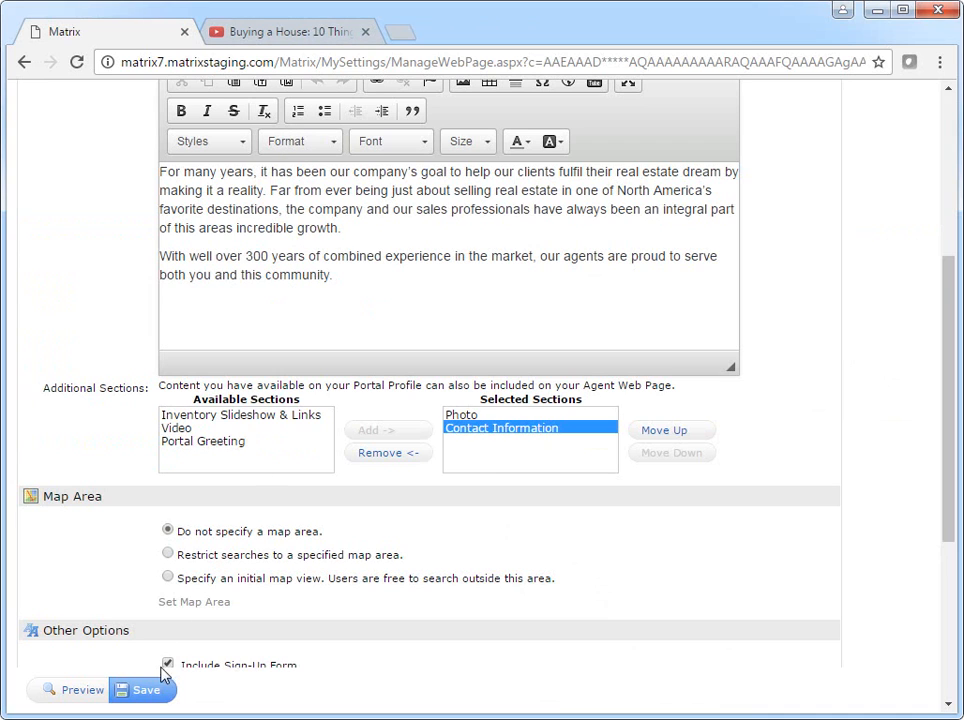
left_click(153, 696)
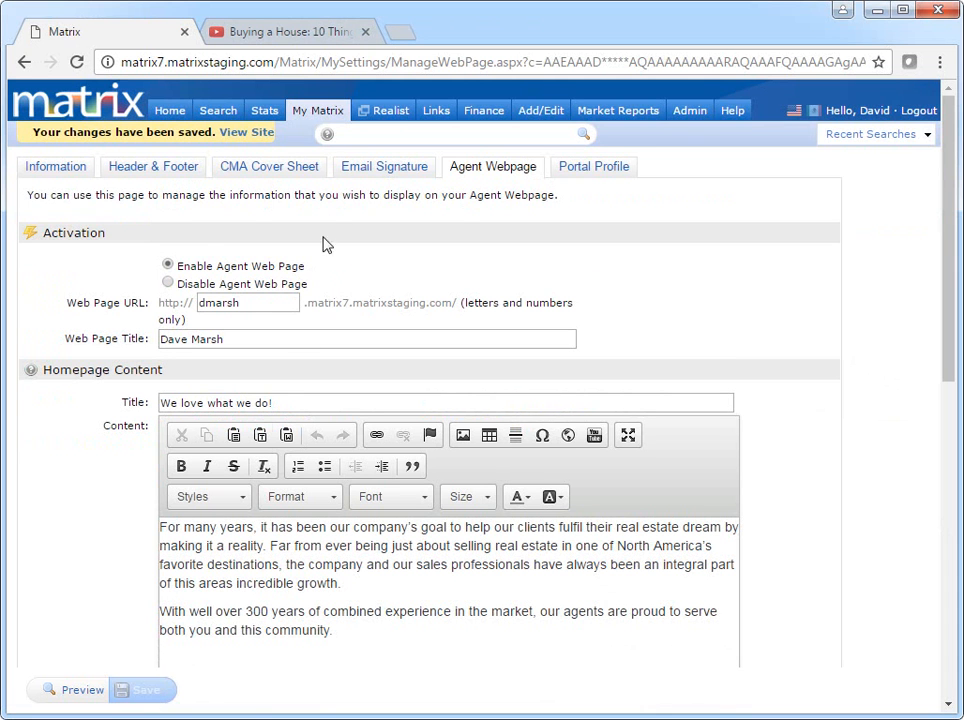
View the IDX Configuration page from My Matrix Settings, then return to the settings overview.
mouse_move(325, 120)
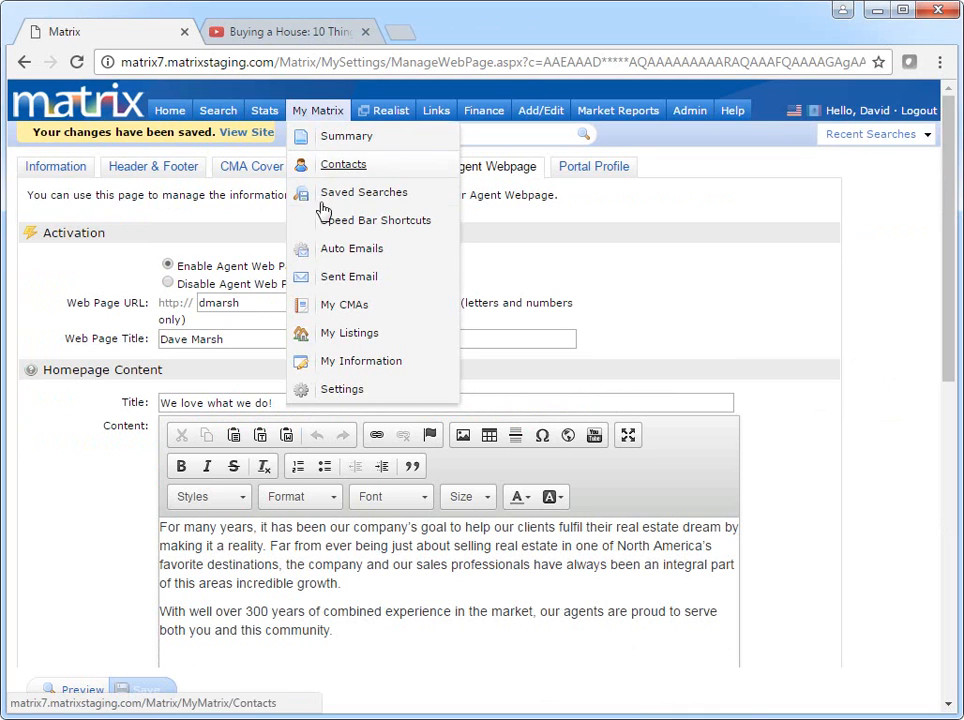
left_click(327, 393)
scroll(323, 396, "down", 10)
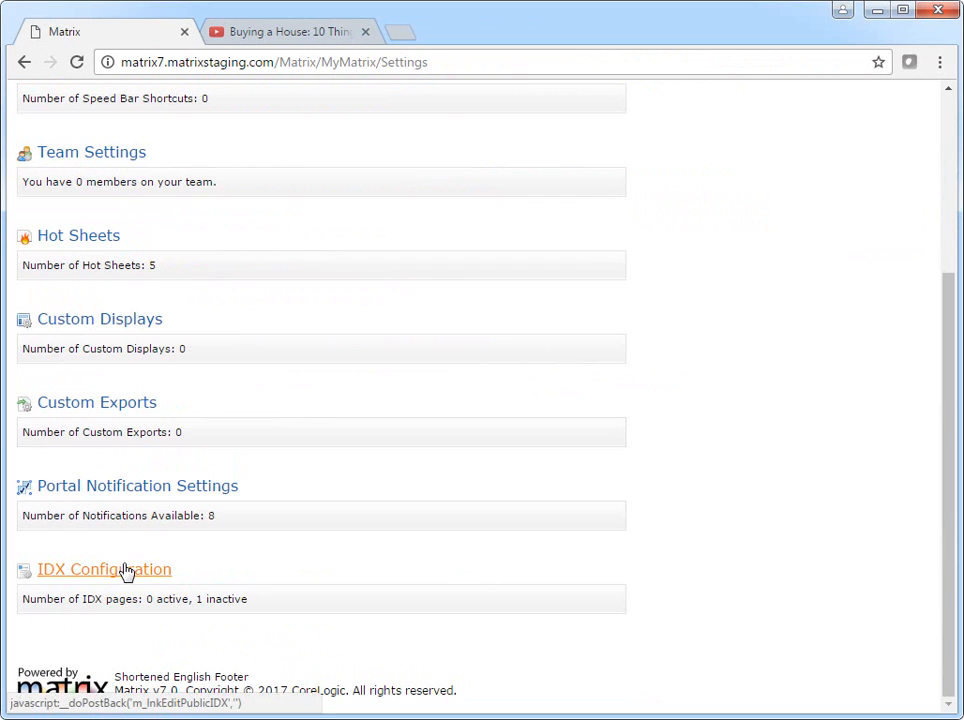
left_click(126, 571)
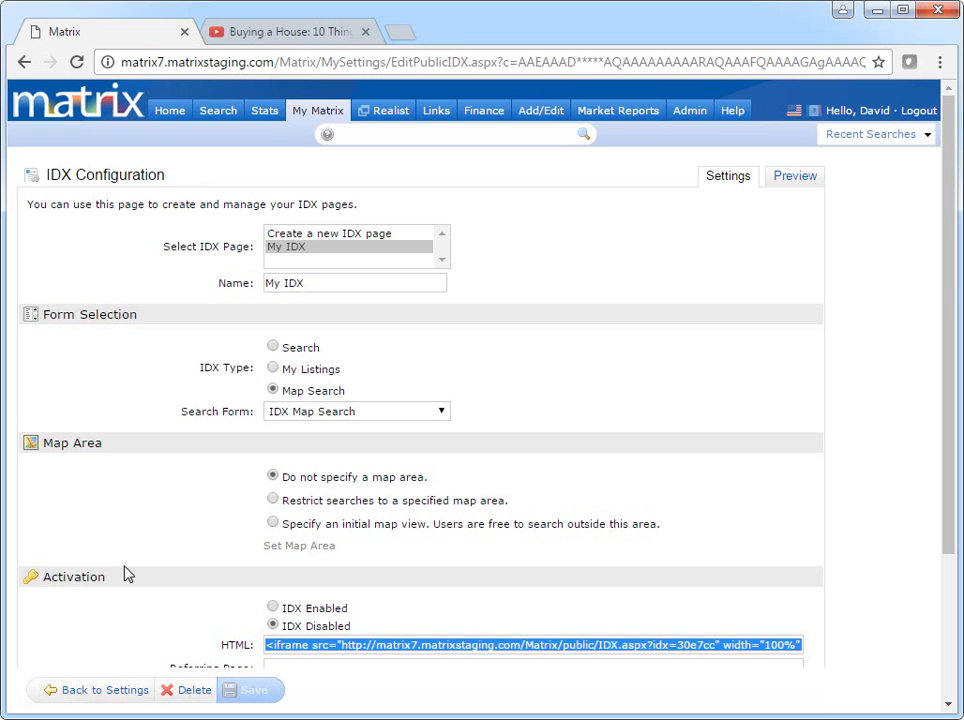
left_click(100, 697)
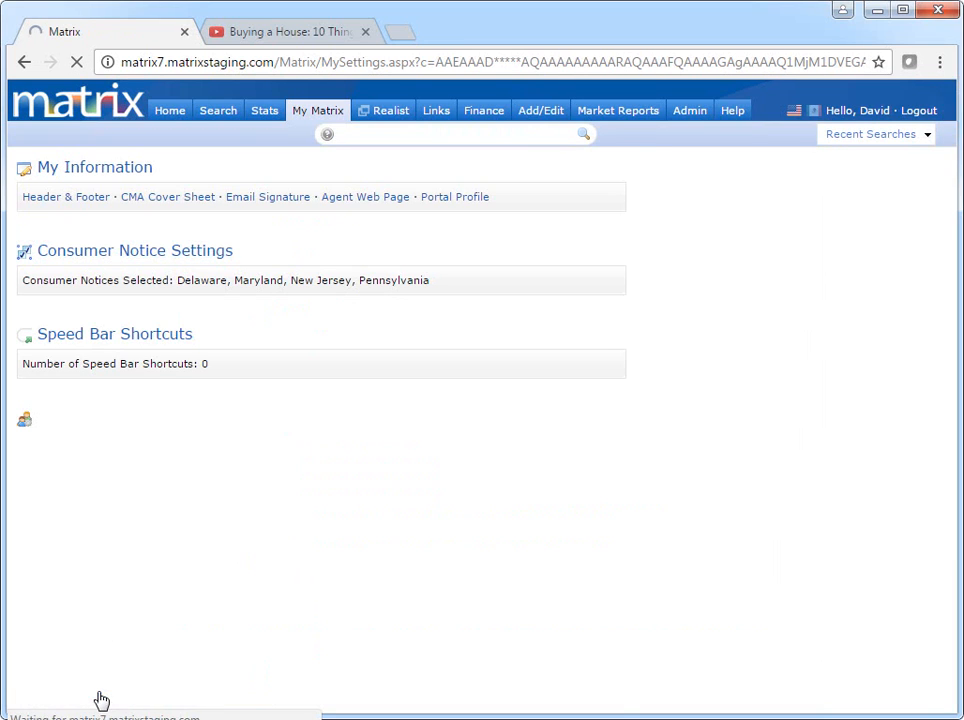
scroll(735, 588, "down", 2)
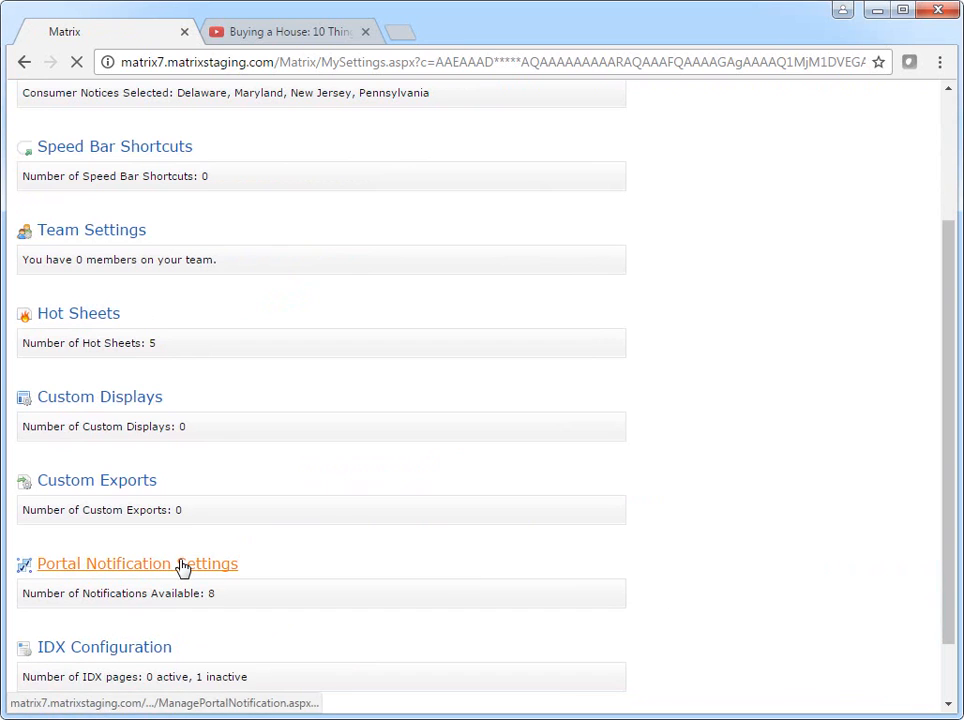
Open Portal Notification Settings from the Settings page.
left_click(182, 565)
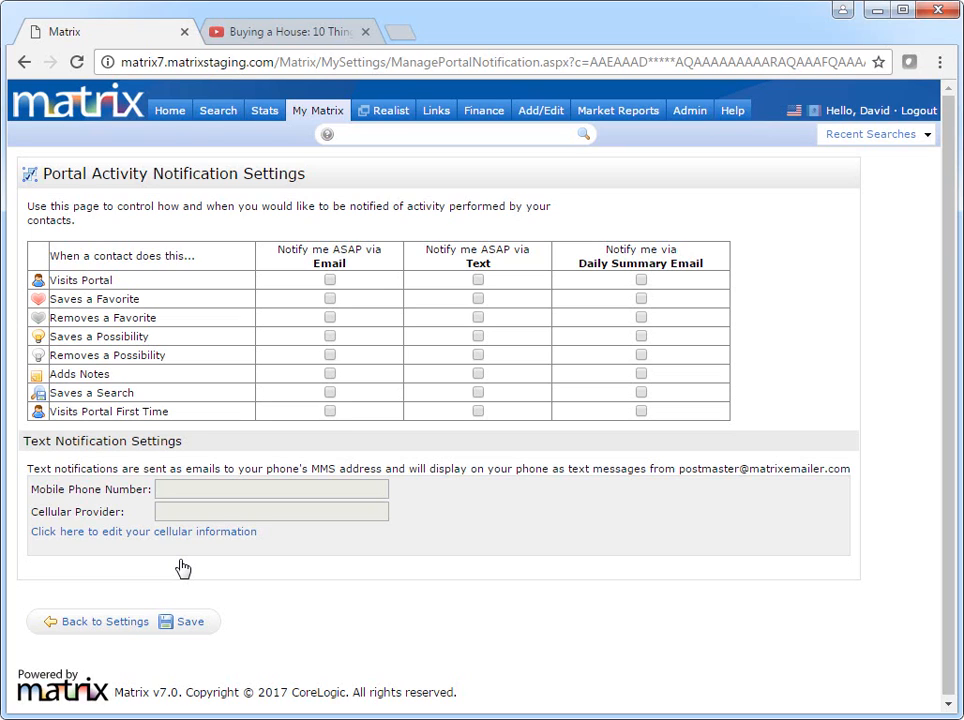
Email alerts for first portal visit, saved searches and notes; text alerts for portal visits.
left_click(330, 412)
left_click(330, 392)
left_click(332, 374)
left_click(478, 281)
left_click(216, 538)
Enter the agent's mobile number with Rogers as provider and request a verification code.
left_click(343, 518)
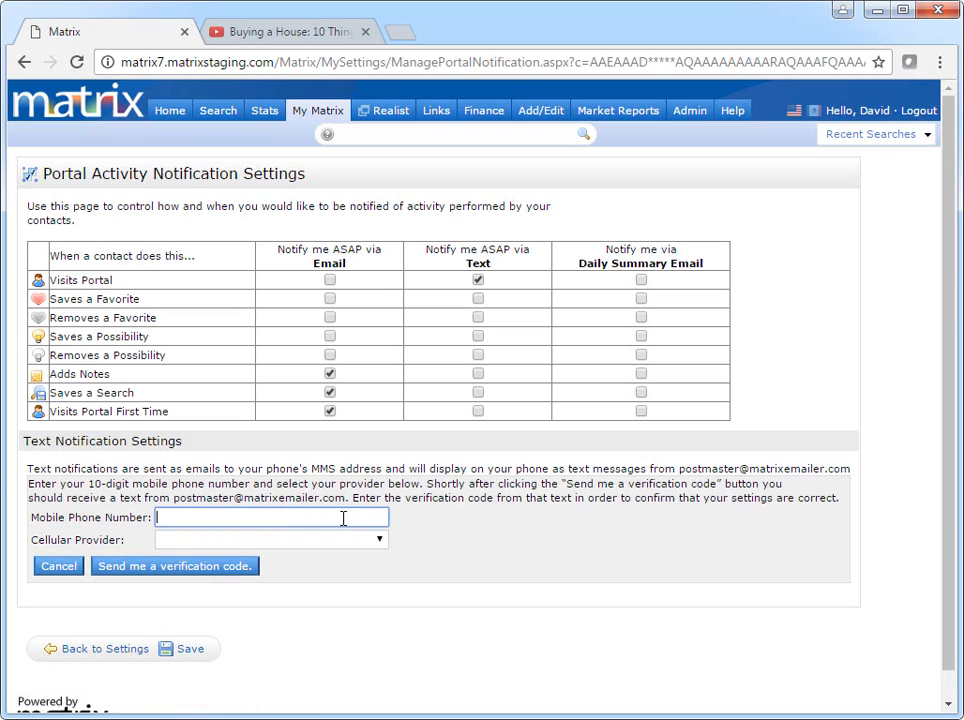
type("5555555555")
left_click(365, 540)
left_click(364, 585)
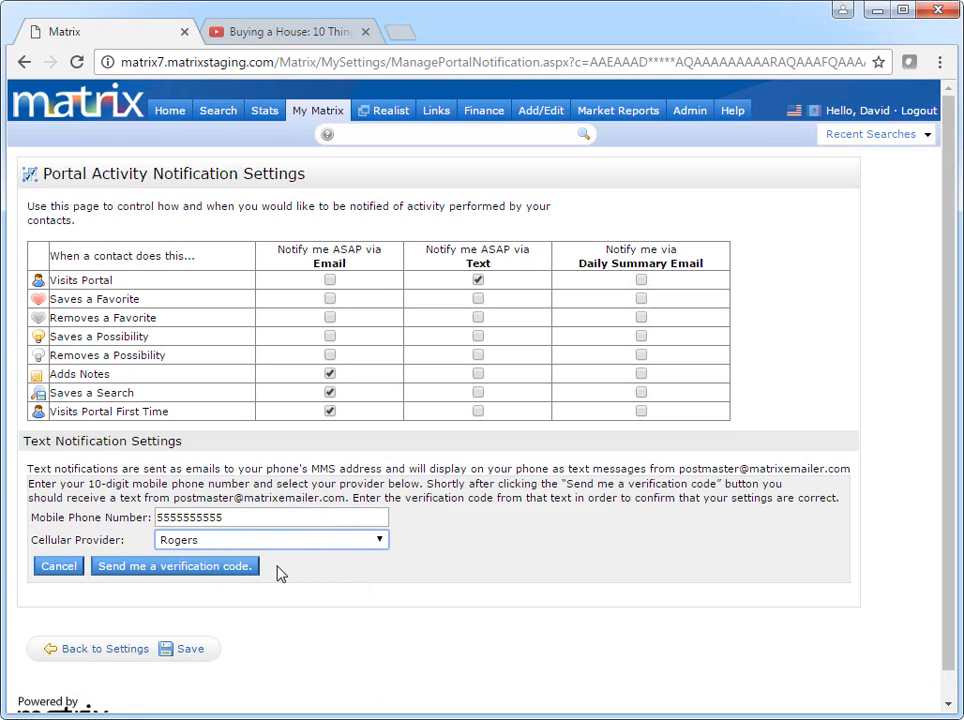
left_click(206, 572)
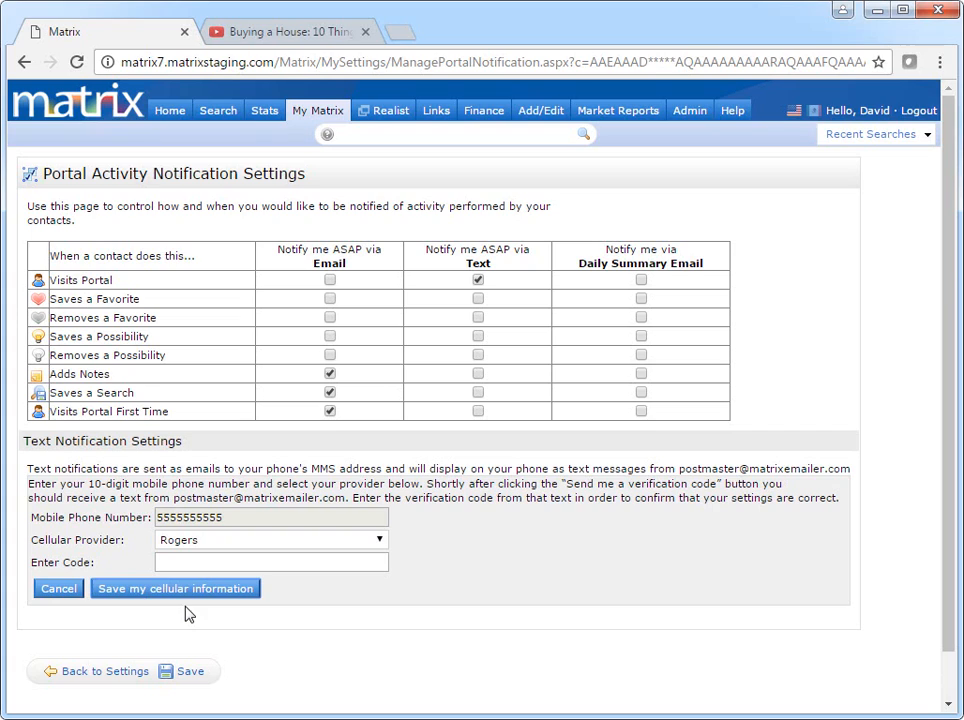
Verify the number with the texted code, save it, and add Saves a Favorite to daily summary.
left_click(366, 562)
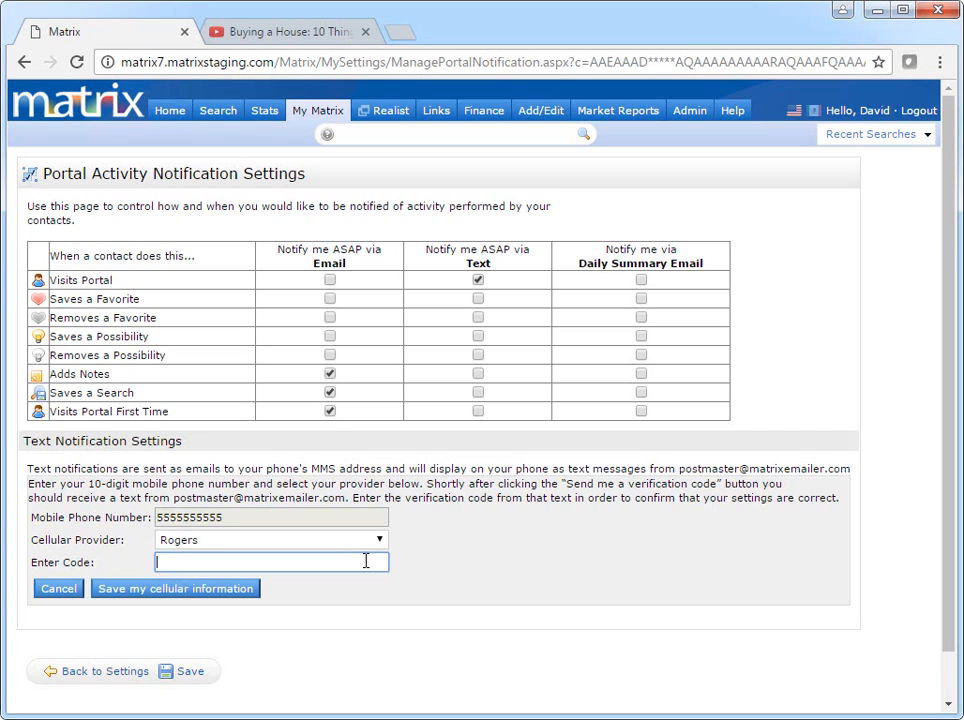
left_click(230, 600)
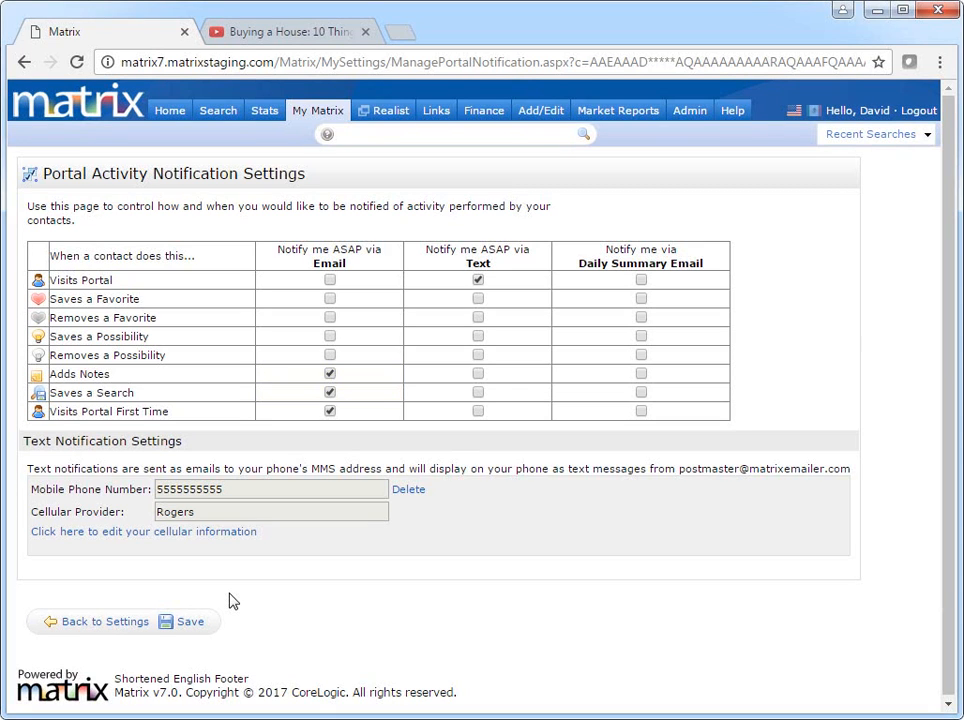
left_click(641, 298)
Add Saves a Possibility to the daily summary email and save the notification settings.
left_click(641, 338)
left_click(187, 623)
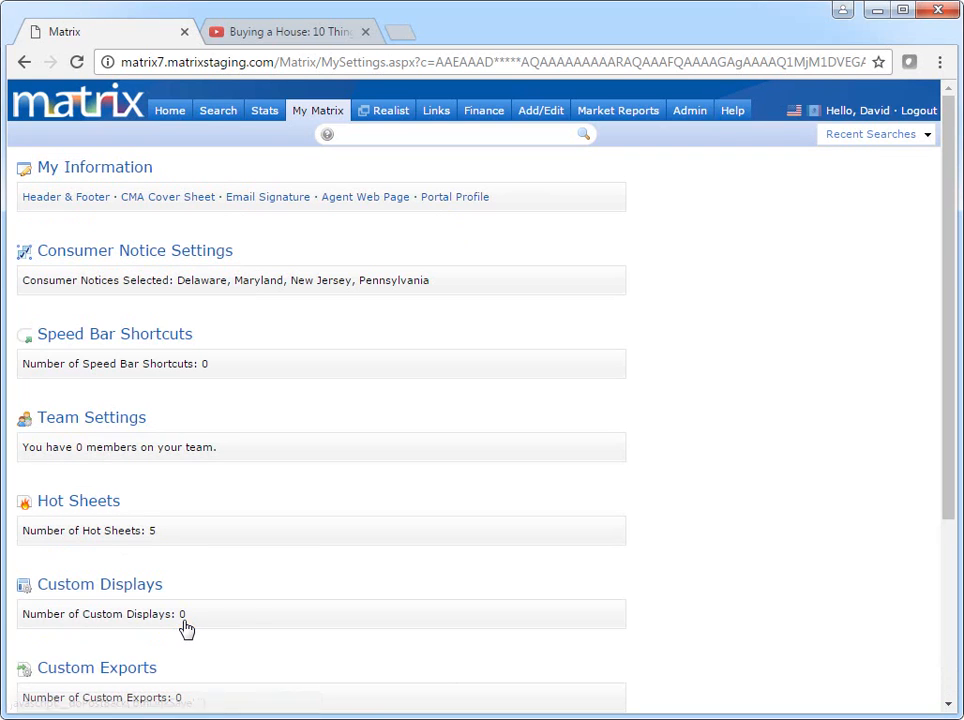